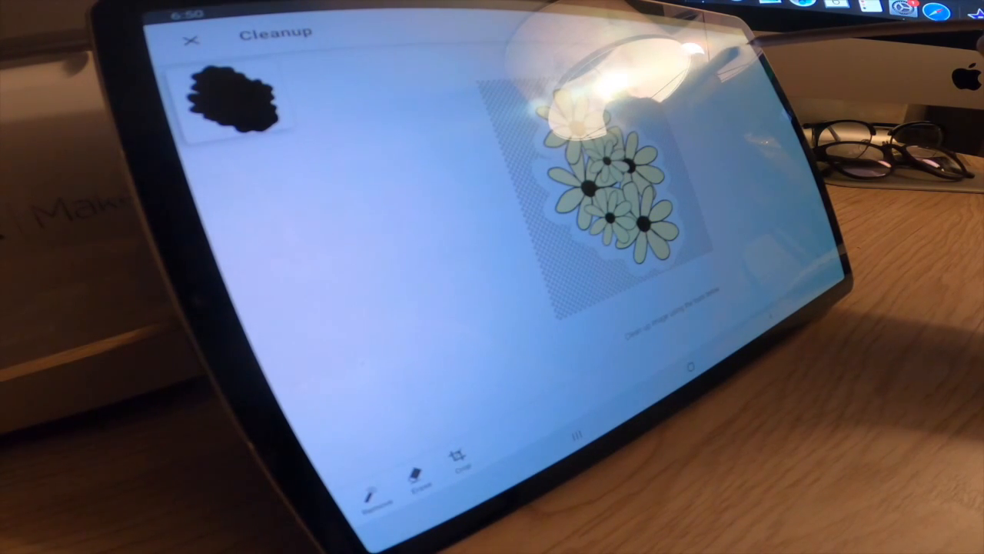
- Save the cleaned-up yellow flower image as a Print Then Cut image named Flowerbomb1
left_click(739, 37)
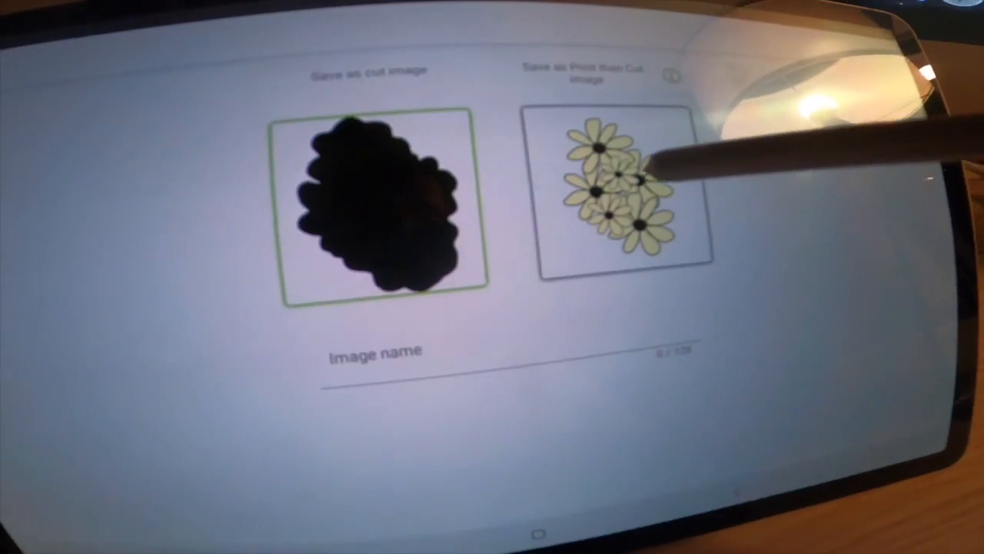
left_click(718, 192)
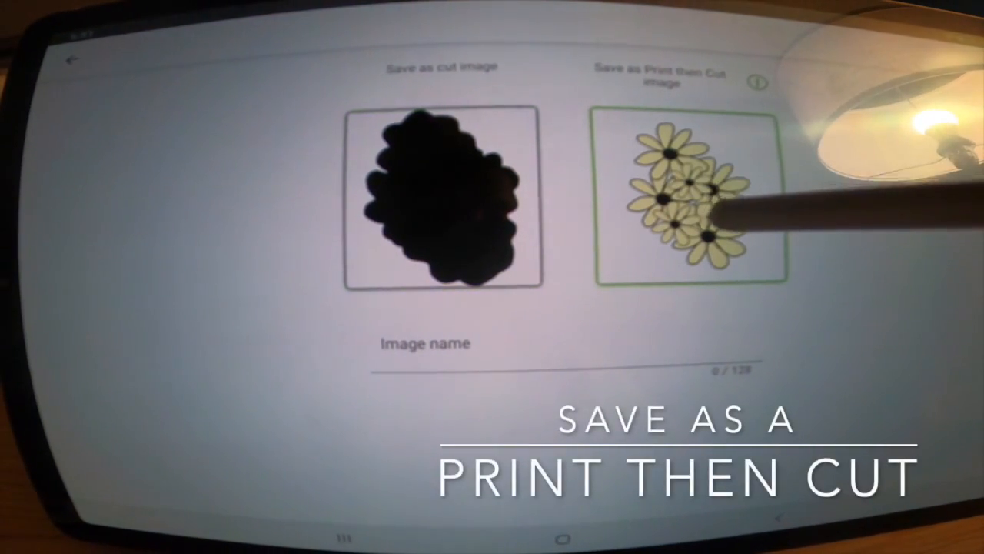
left_click(523, 355)
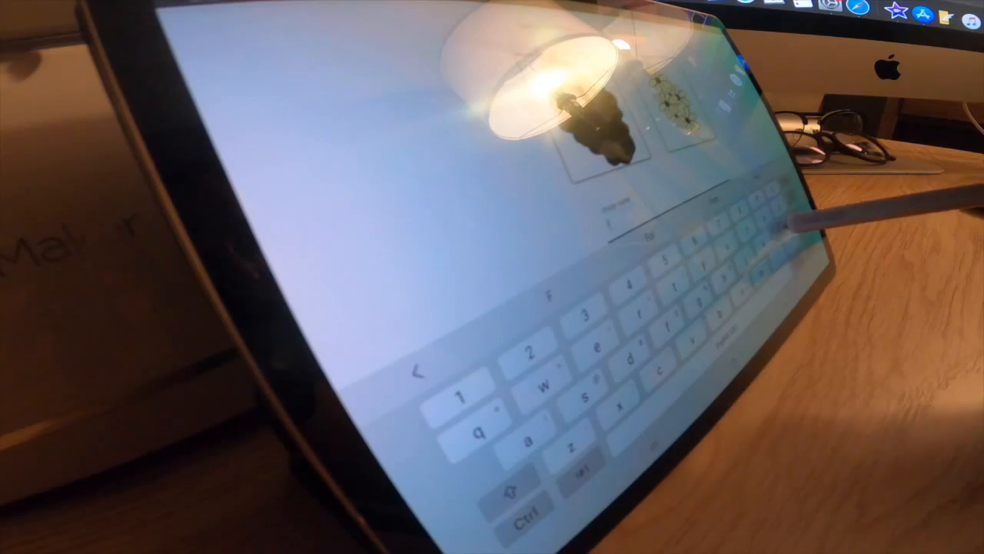
type("Flowe")
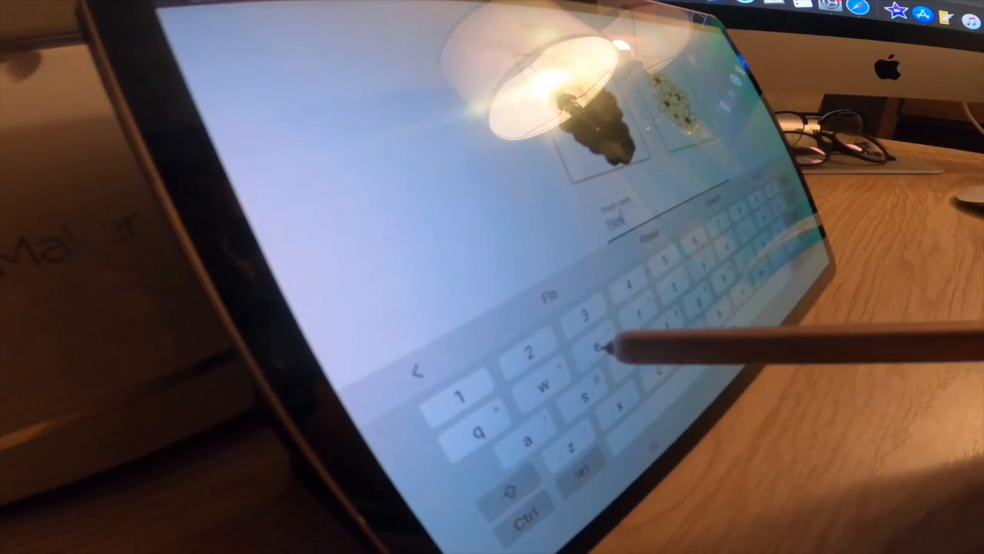
type("rbomb")
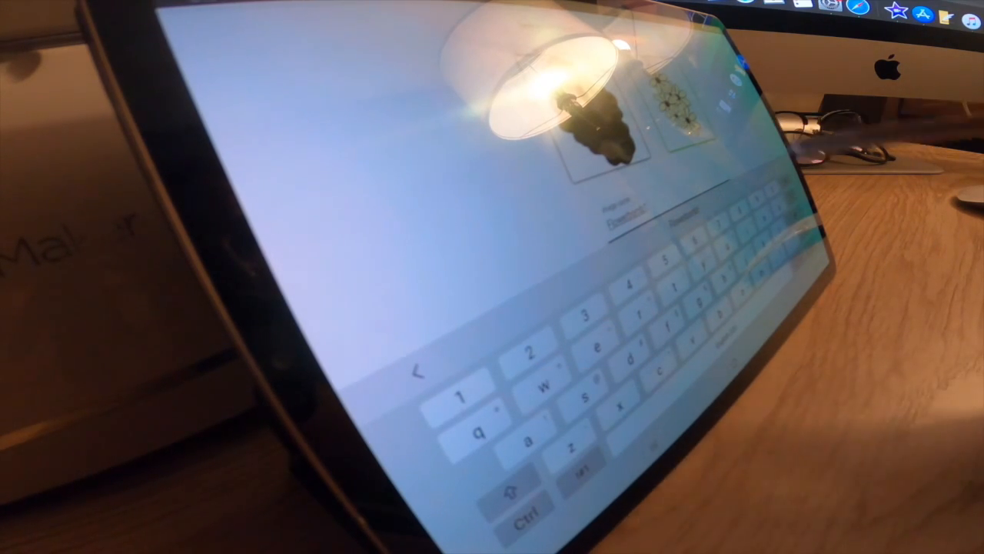
key("Return")
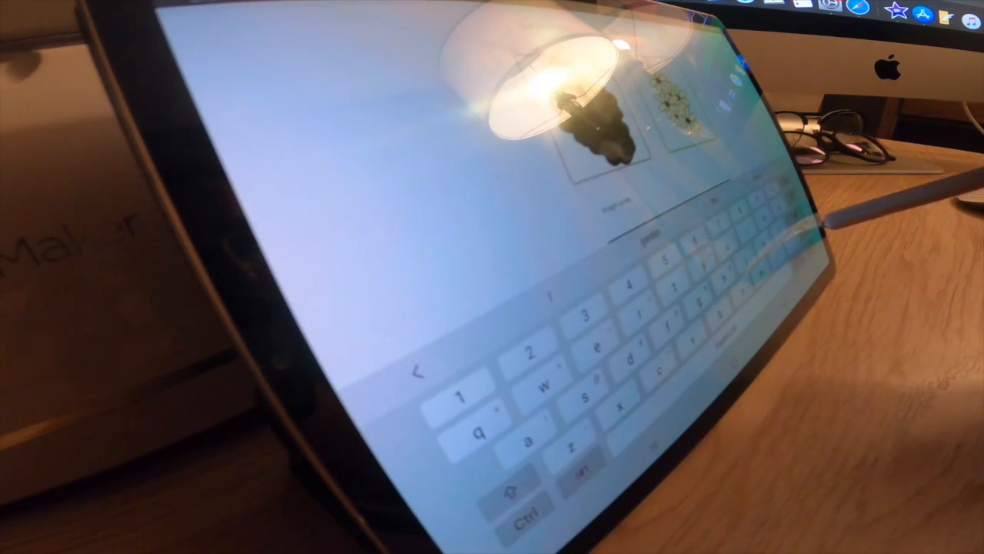
key("BackSpace")
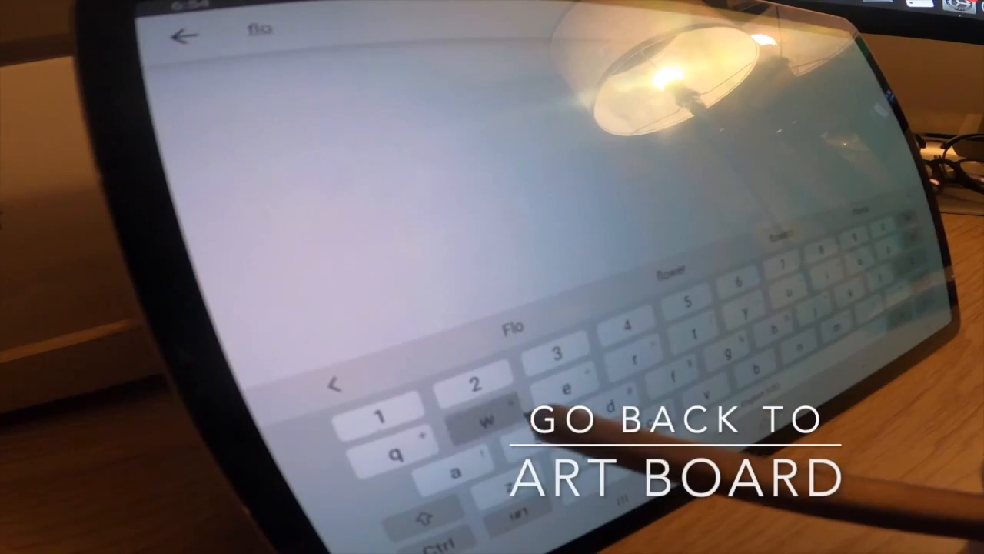
- Search the image library for flowerbomb
type("we")
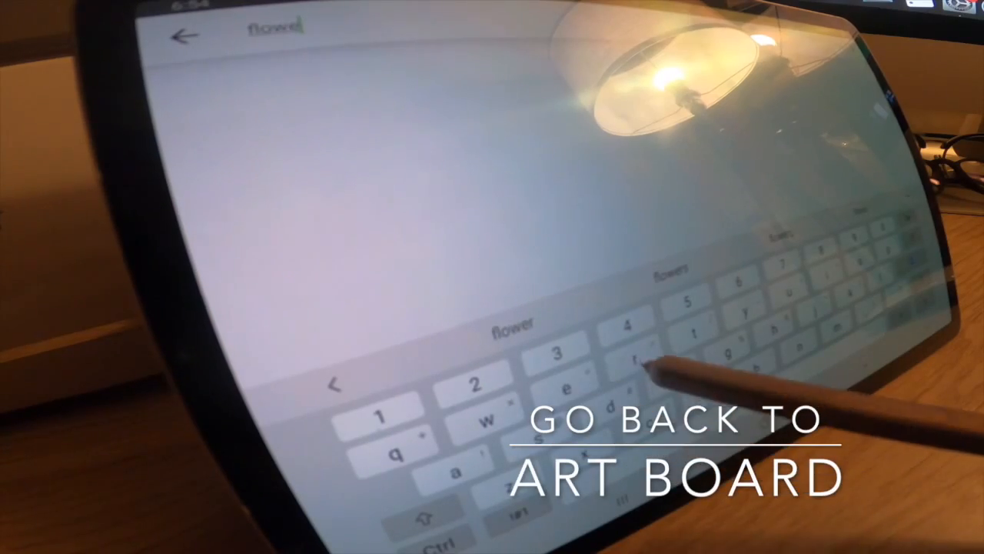
type("rbomb")
key("Return")
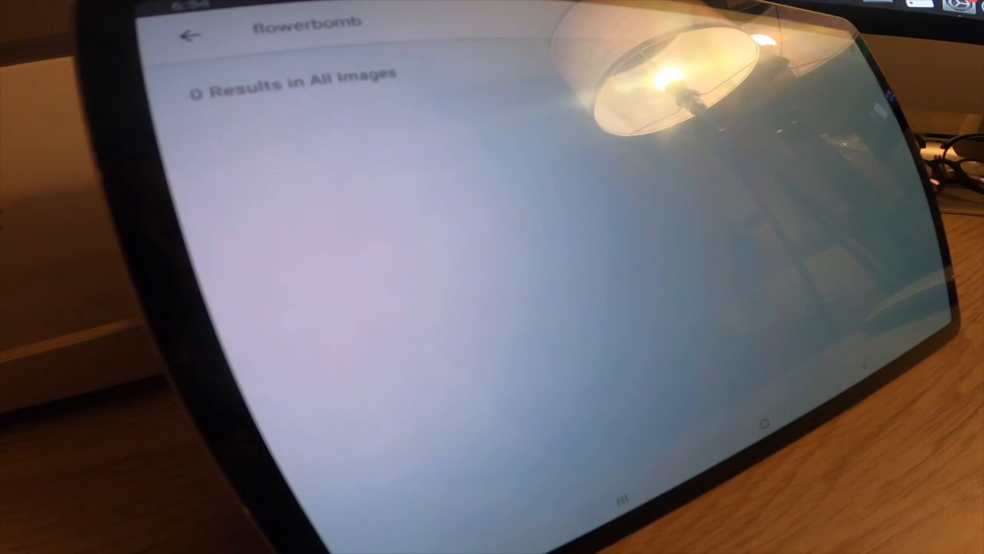
- Search the images for flowerbomb2 and insert the uploaded pink flower image onto the canvas
left_click(359, 22)
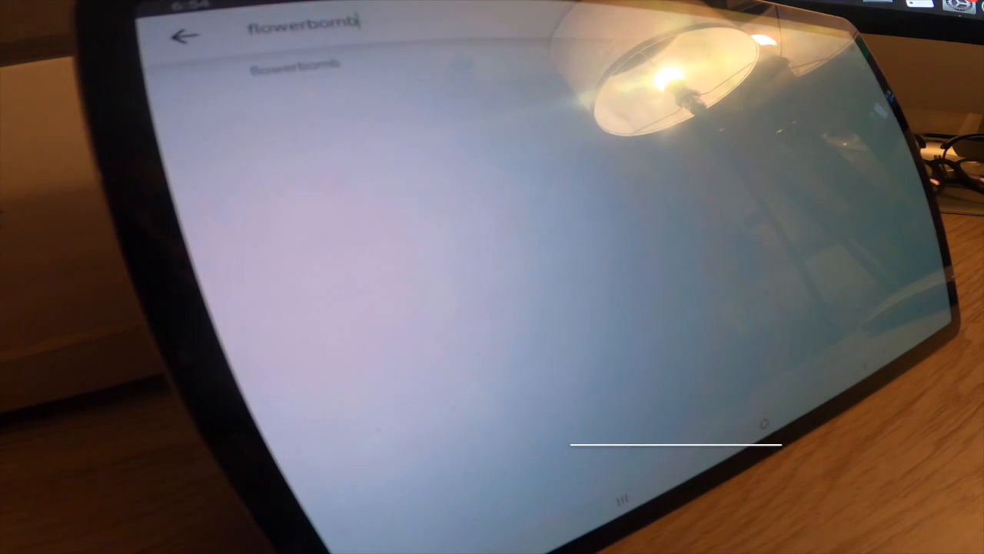
type("2")
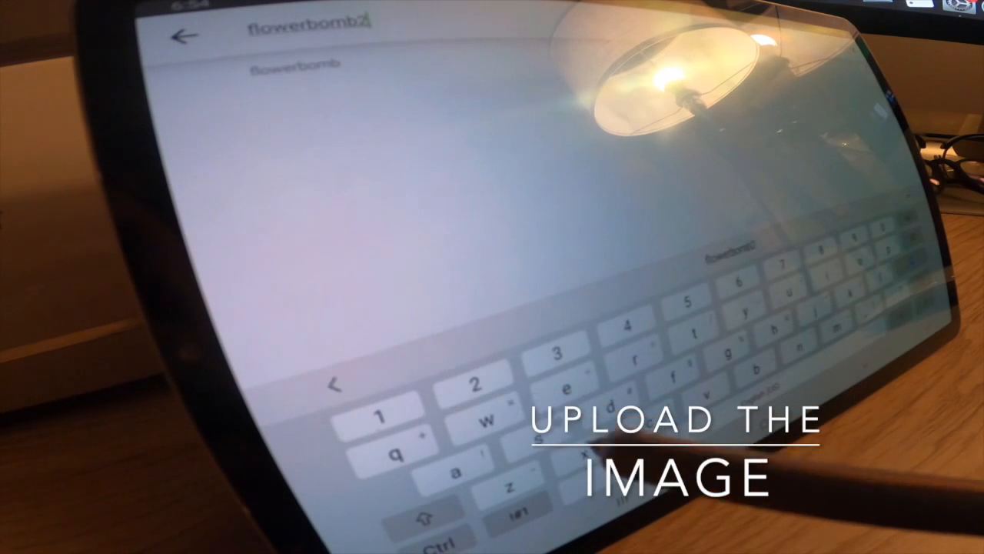
key("Return")
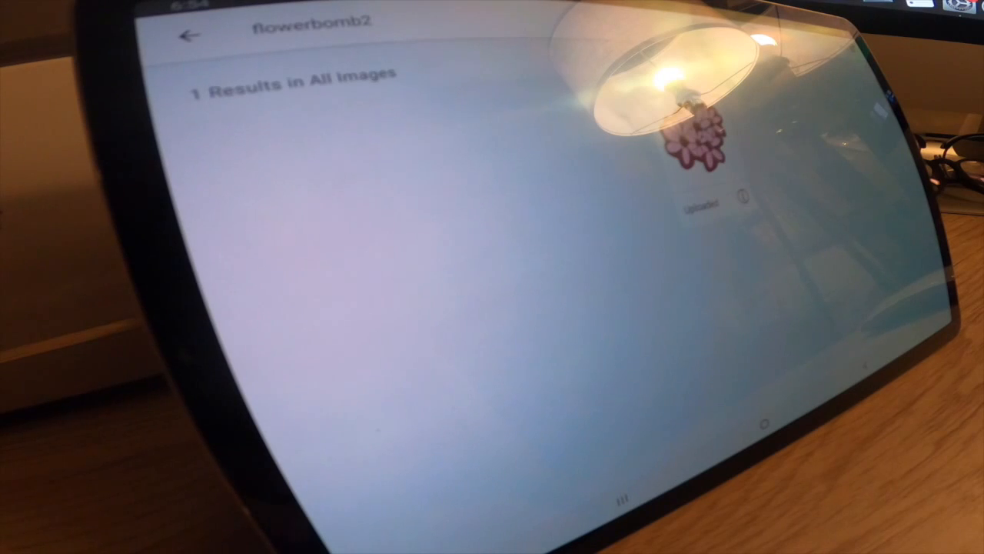
left_click(699, 139)
left_click(934, 296)
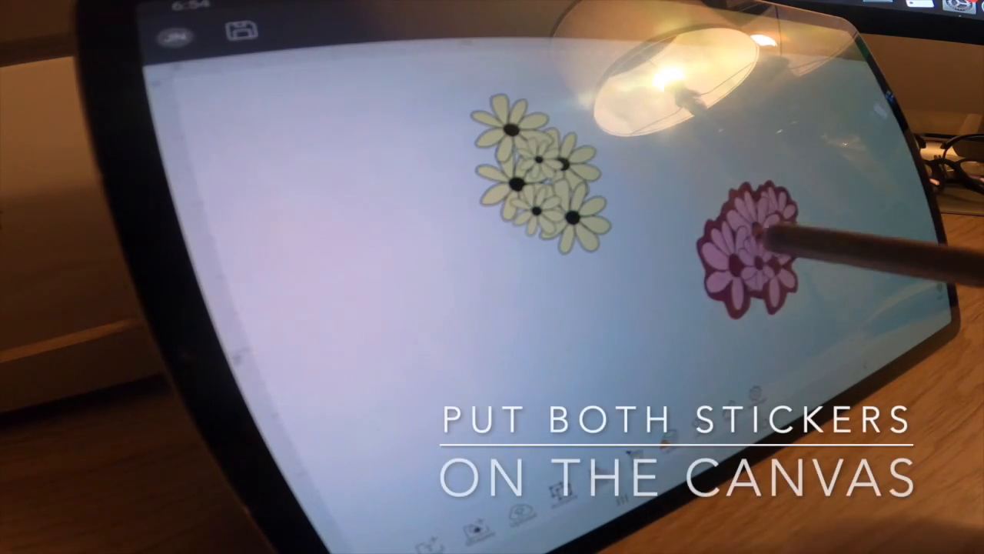
- Place the pink flower sticker close beside the yellow flower sticker on the canvas and select each sticker in turn
left_click_drag(758, 259, 670, 150)
scroll(704, 157, "down", 1)
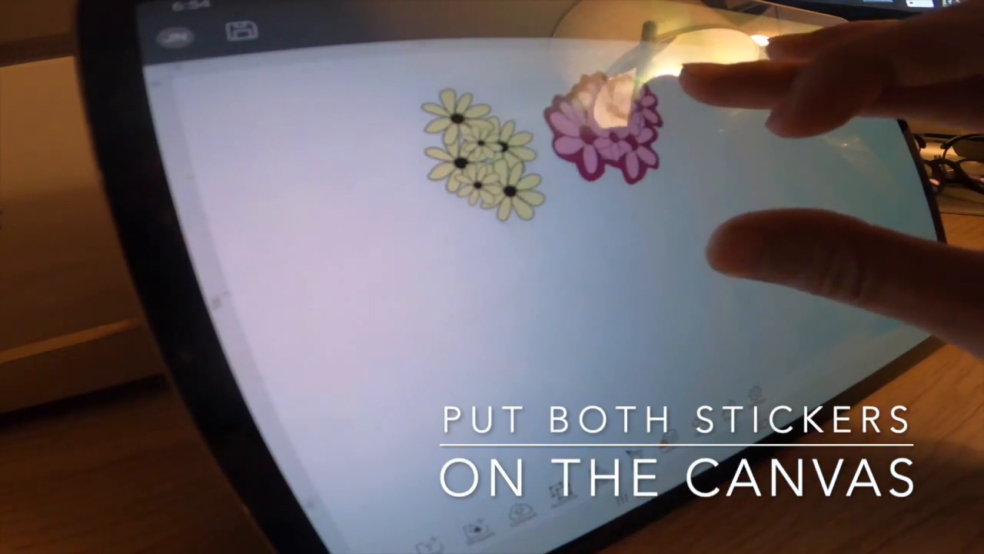
scroll(688, 146, "up", 3)
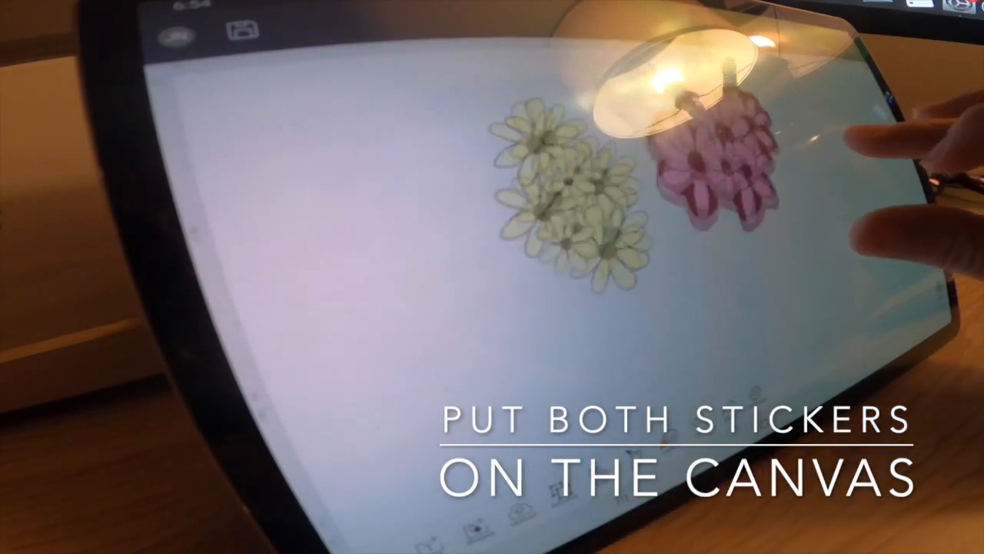
scroll(539, 177, "down", 3)
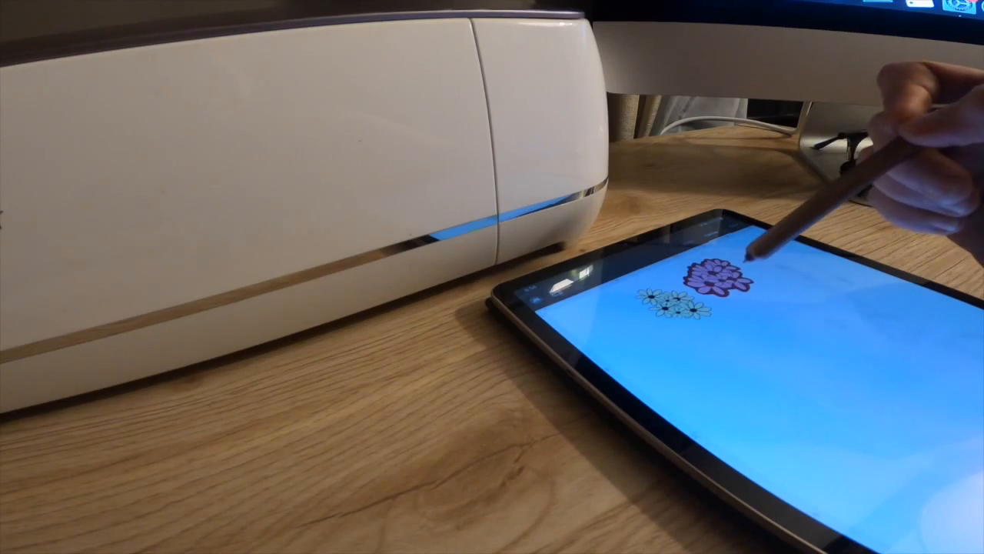
left_click(723, 275)
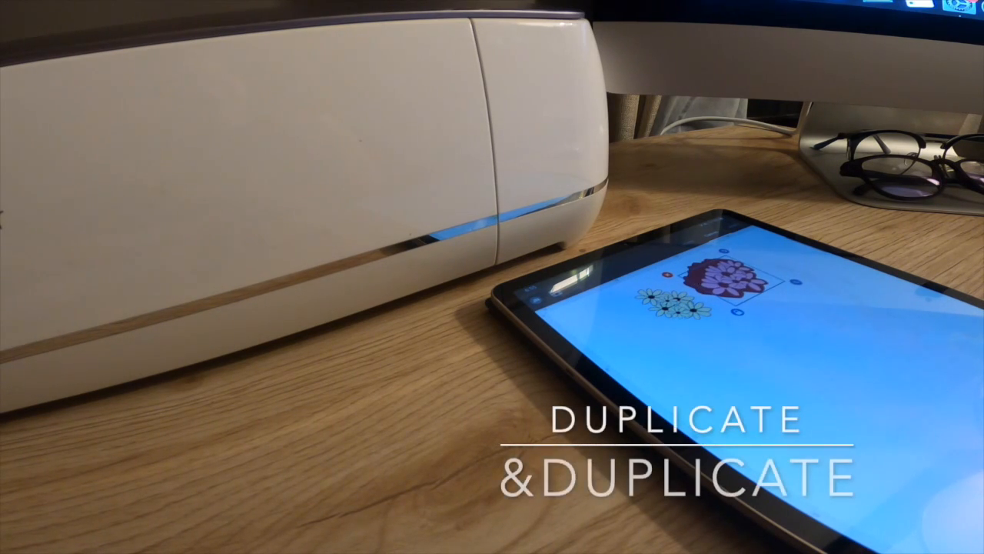
left_click(687, 306)
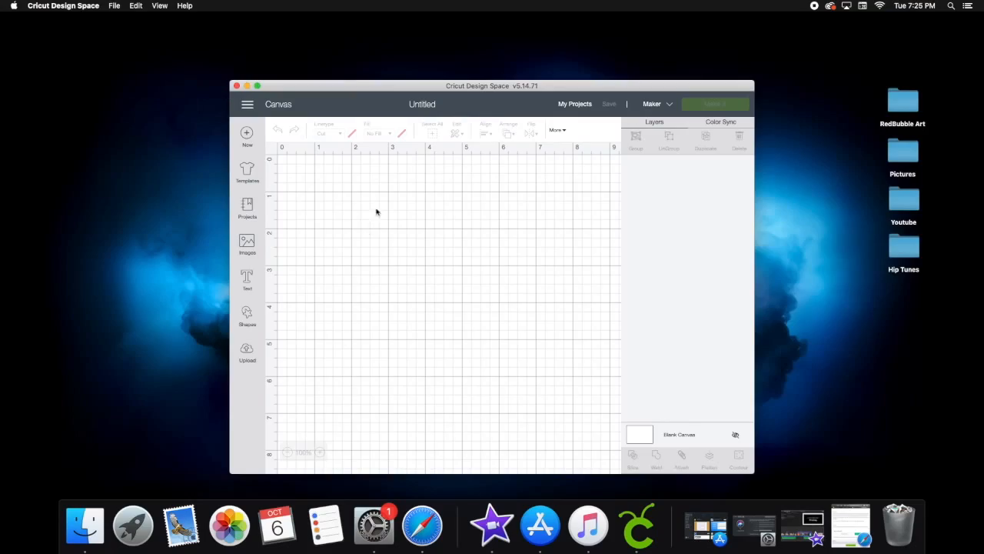
- Expand the desktop Cricut Design Space window to full screen and add a square shape to the blank canvas
left_click(256, 87)
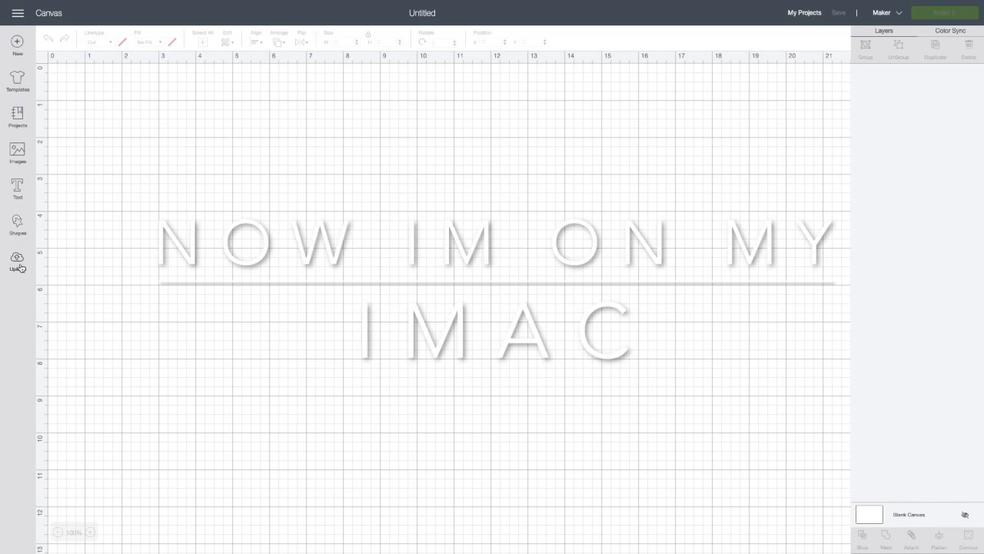
left_click(17, 222)
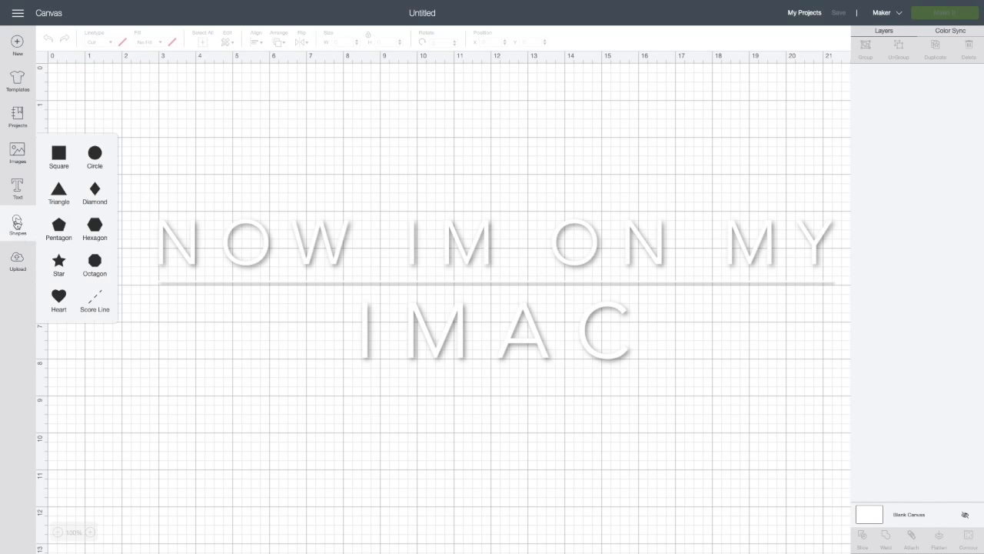
left_click(56, 159)
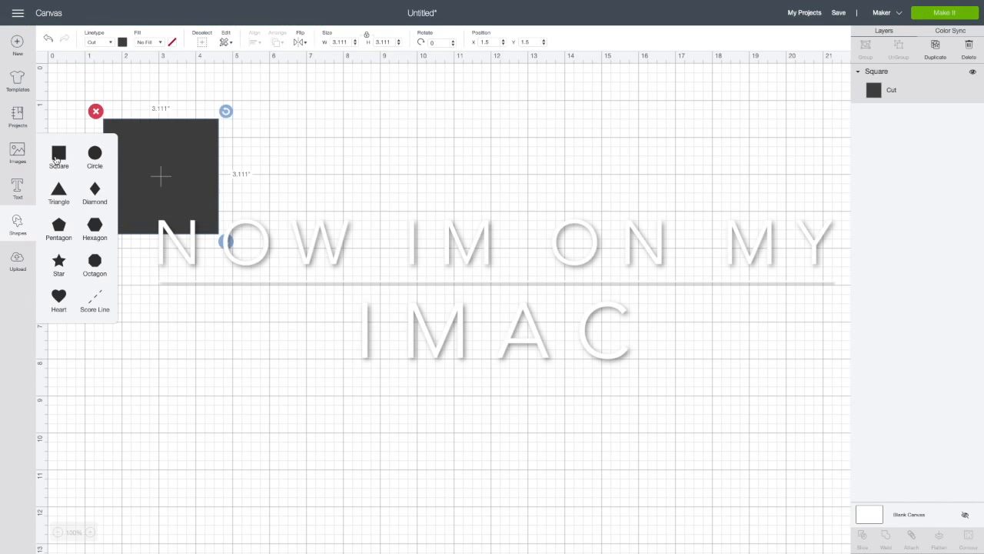
scroll(189, 219, "down", 1)
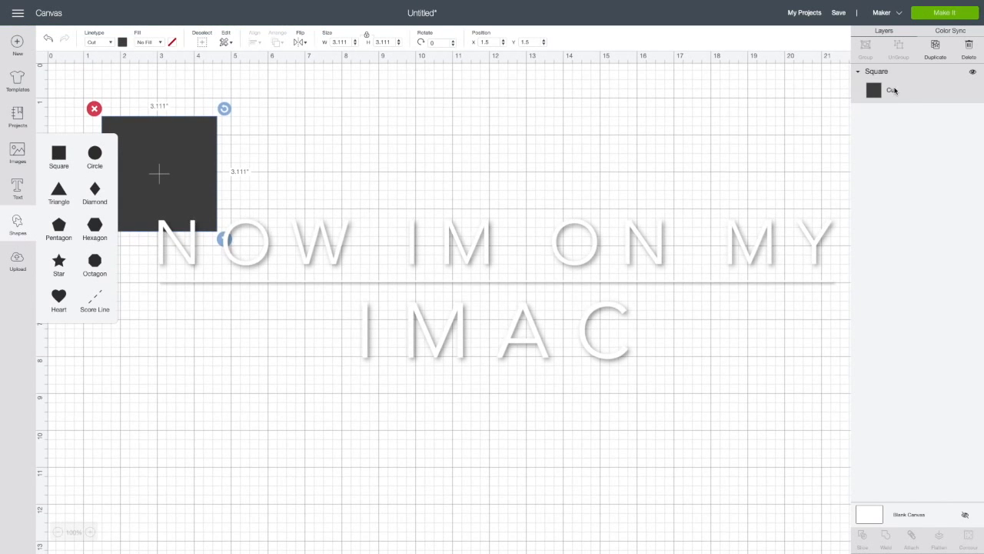
scroll(149, 98, "left", 1)
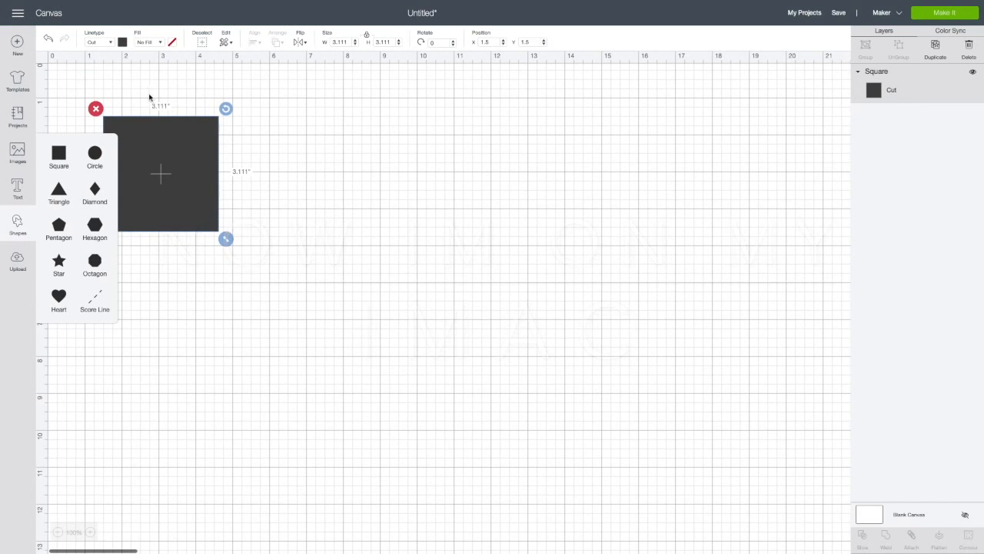
- Set the square's width to 3.5 inches and, with its proportions unlocked, try to set the height to 5 inches
left_click(223, 46)
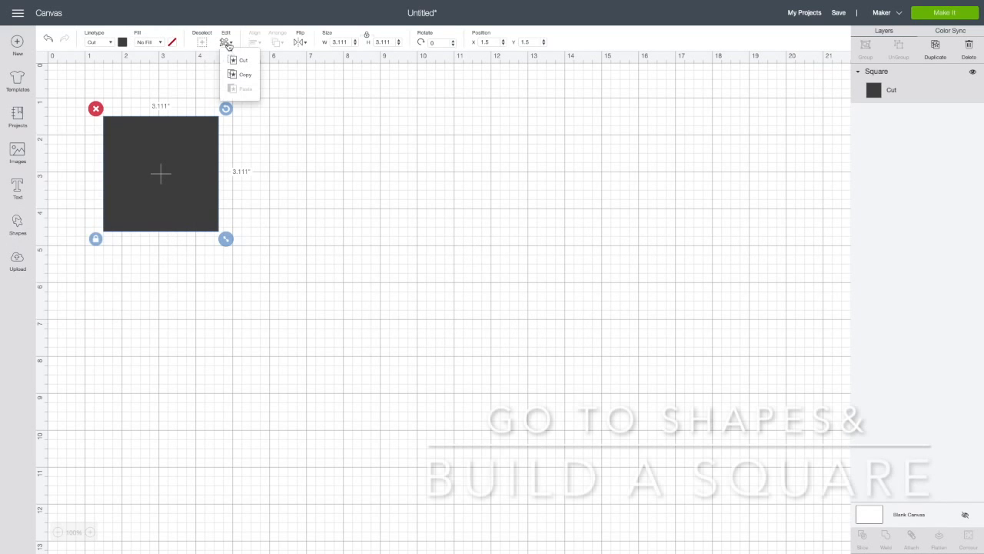
left_click(159, 105)
left_click(160, 147)
left_click(166, 110)
scroll(165, 110, "up", 1)
left_click(169, 156)
scroll(177, 165, "right", 1)
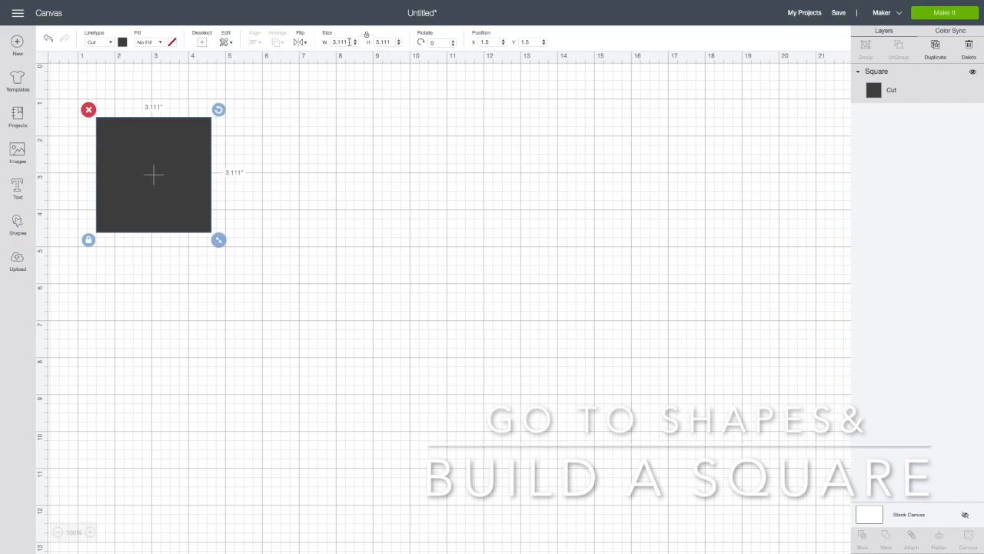
type("3.5")
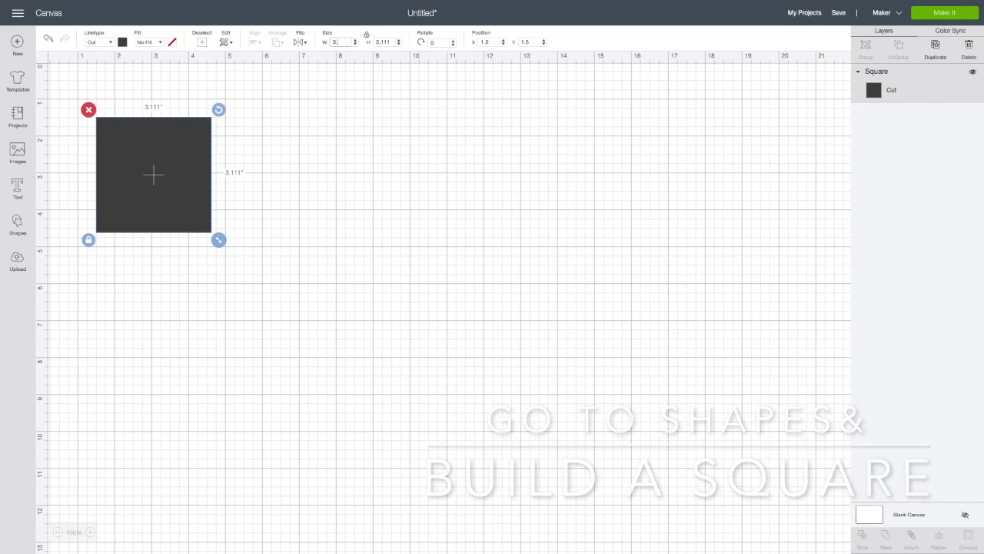
left_click(373, 41)
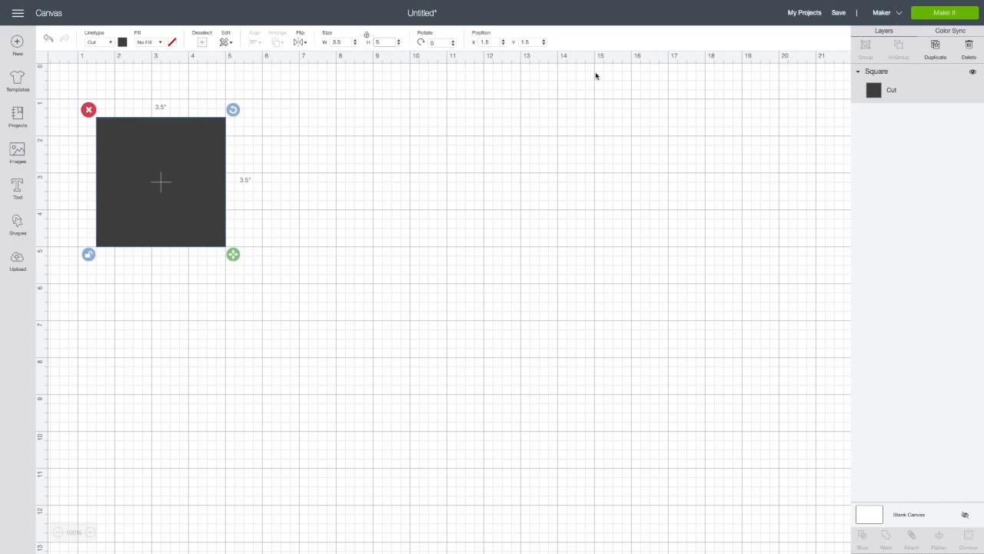
left_click(259, 166)
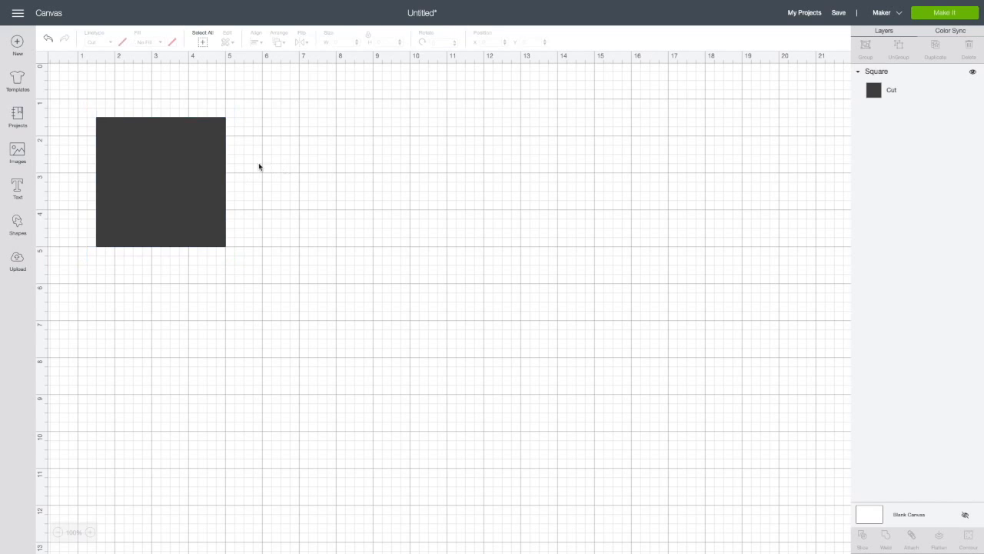
- Add a second square beside the first one and set its size to 9.25 inches wide by 6.75 inches high
left_click(19, 228)
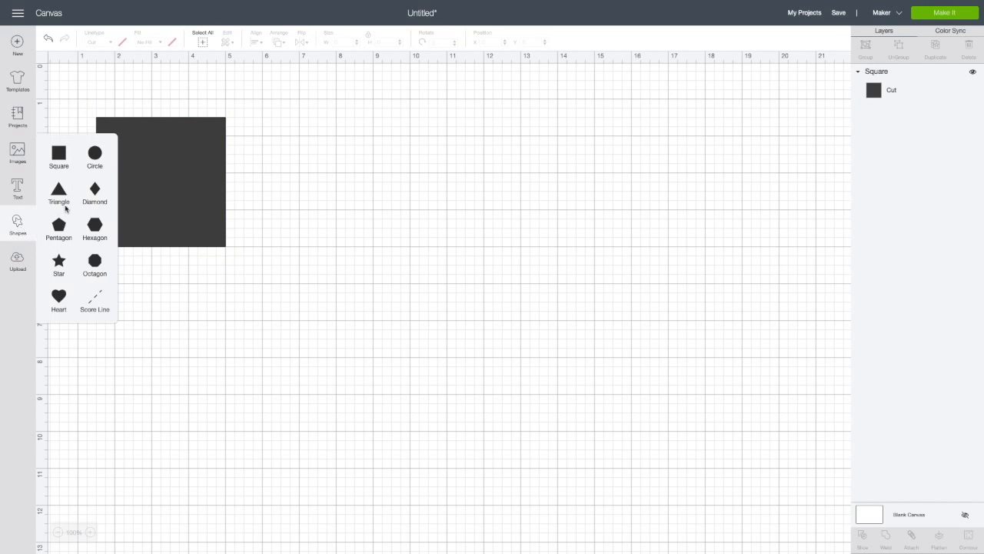
left_click(60, 156)
left_click_drag(191, 171, 406, 172)
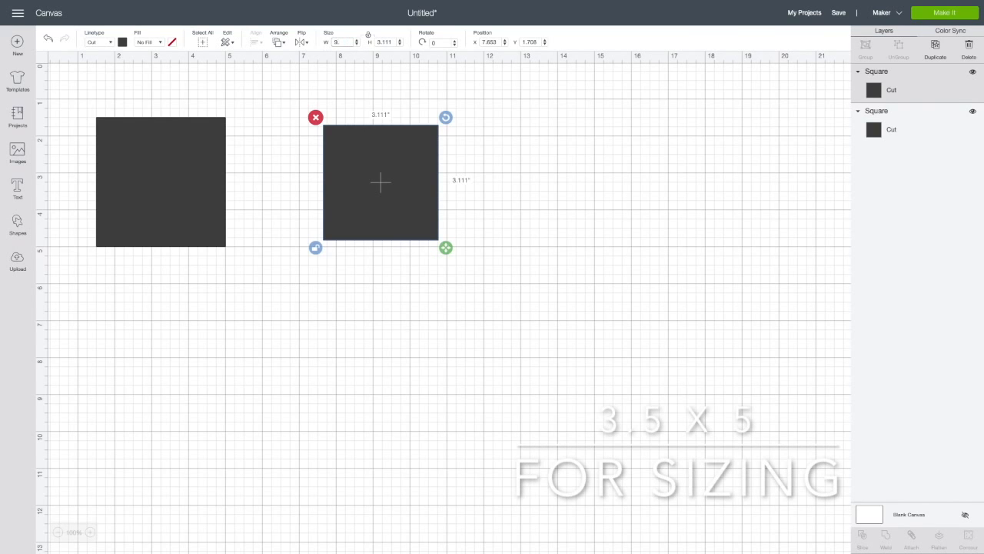
left_click_drag(392, 41, 377, 42)
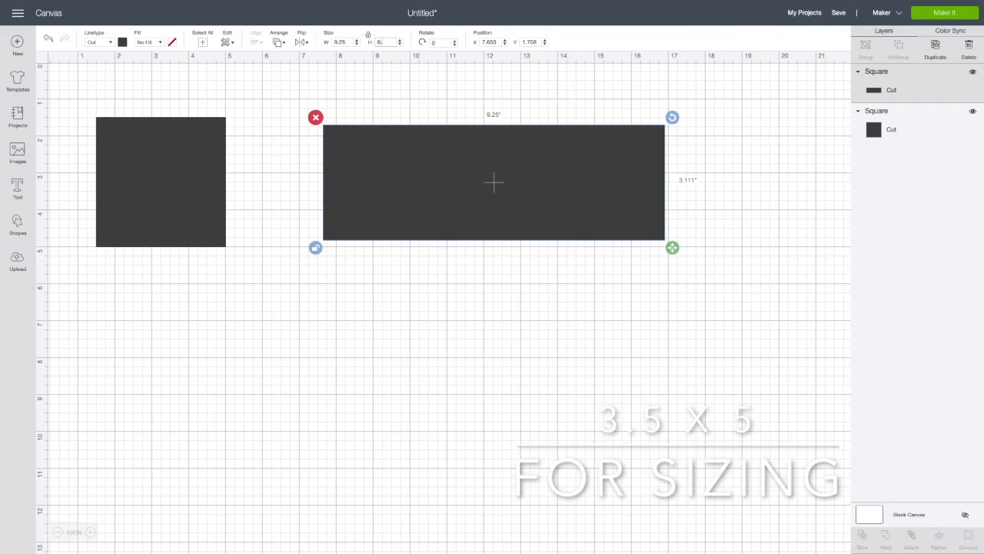
type("6.75")
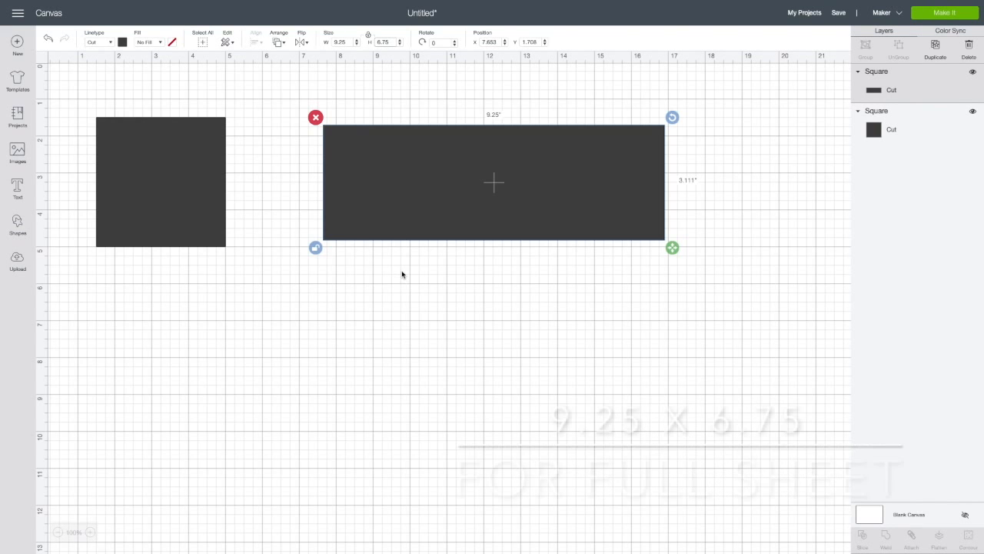
key("Return")
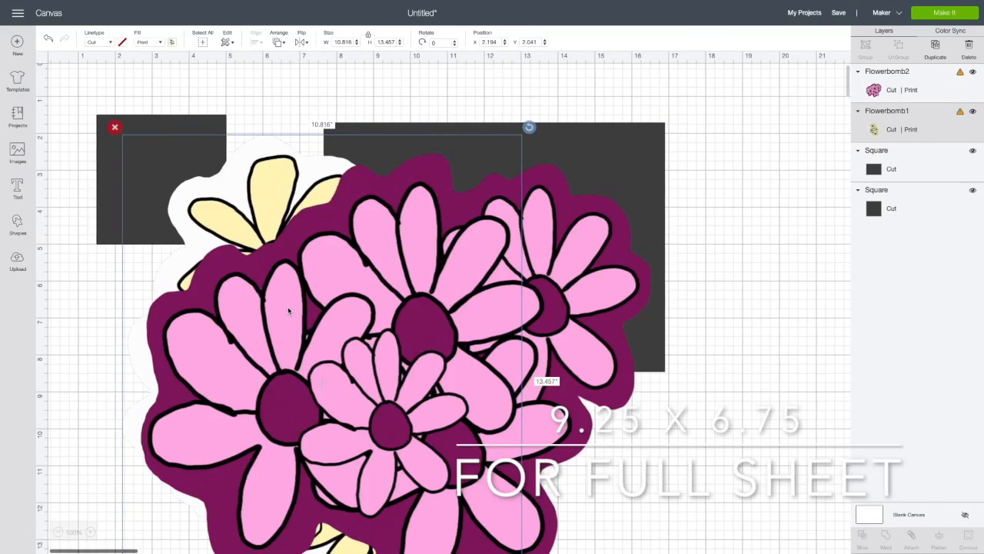
- Move the pink Flowerbomb2 image onto the small square and scale it to about 3.77 by 3.38 inches
left_click_drag(288, 310, 395, 262)
left_click_drag(744, 542, 206, 212)
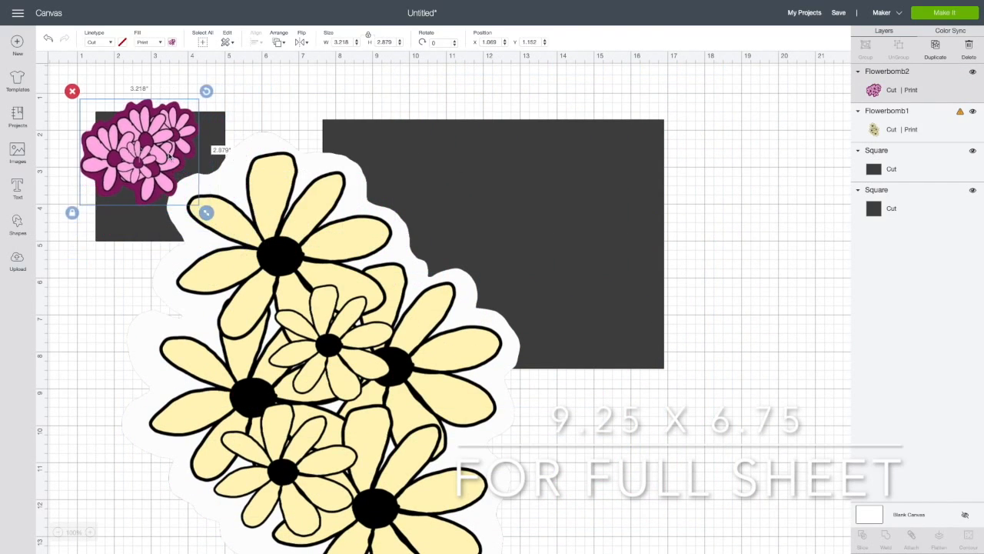
left_click_drag(169, 156, 189, 175)
mouse_move(227, 231)
left_mouse_down()
mouse_move(217, 224)
mouse_move(239, 241)
left_mouse_up()
left_click_drag(178, 168, 171, 160)
left_click_drag(229, 233, 240, 246)
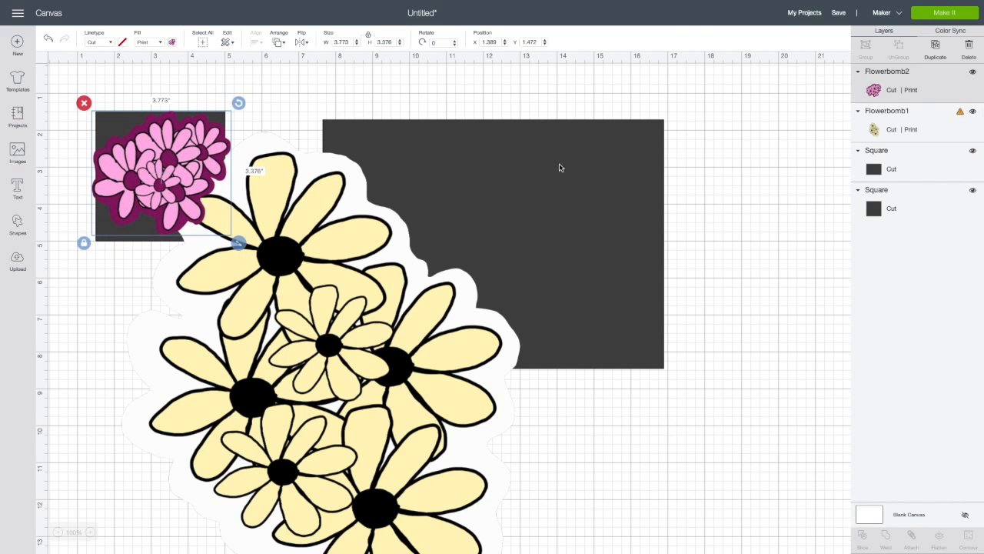
- Duplicate the pink flower image, scale the original to about 2.51 by 2.25 inches, and set a copy of each size beside the large square
left_click(936, 48)
left_click_drag(170, 156, 760, 126)
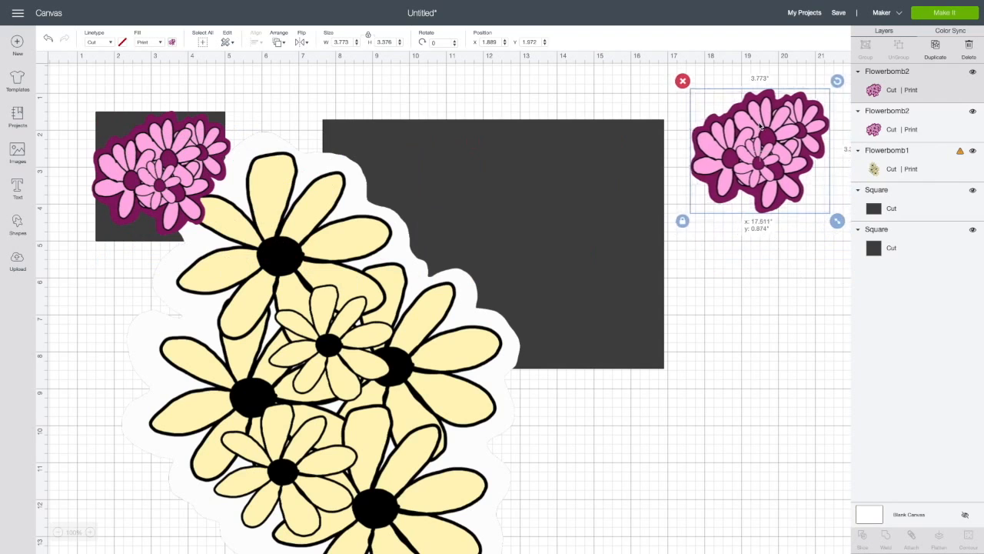
left_click(210, 186)
left_click_drag(239, 242, 191, 200)
left_click_drag(155, 163, 756, 262)
left_click(937, 49)
- Scale the remaining pink flower on the small square to about 1.27 by 1.14 inches and set a duplicate below the other copies
left_click(148, 169)
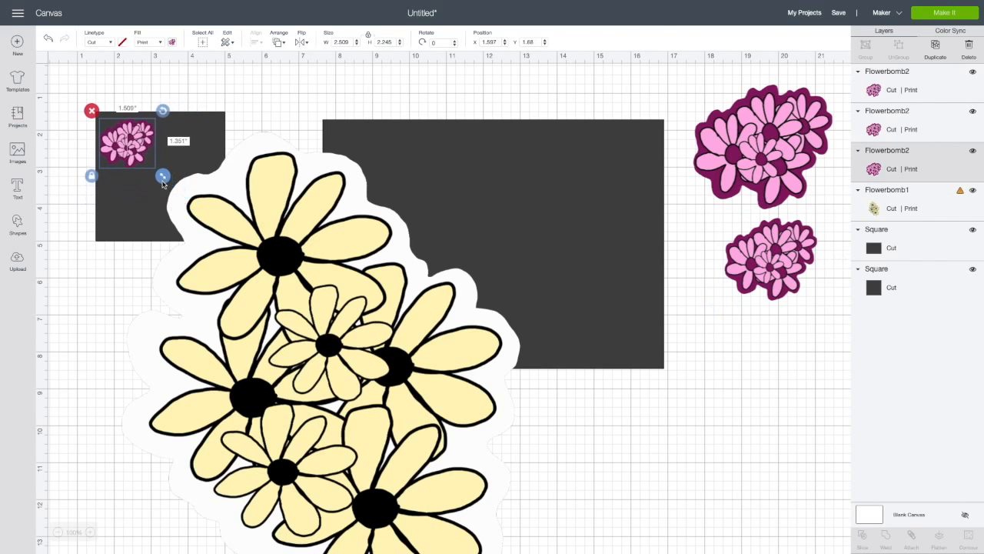
left_click(934, 49)
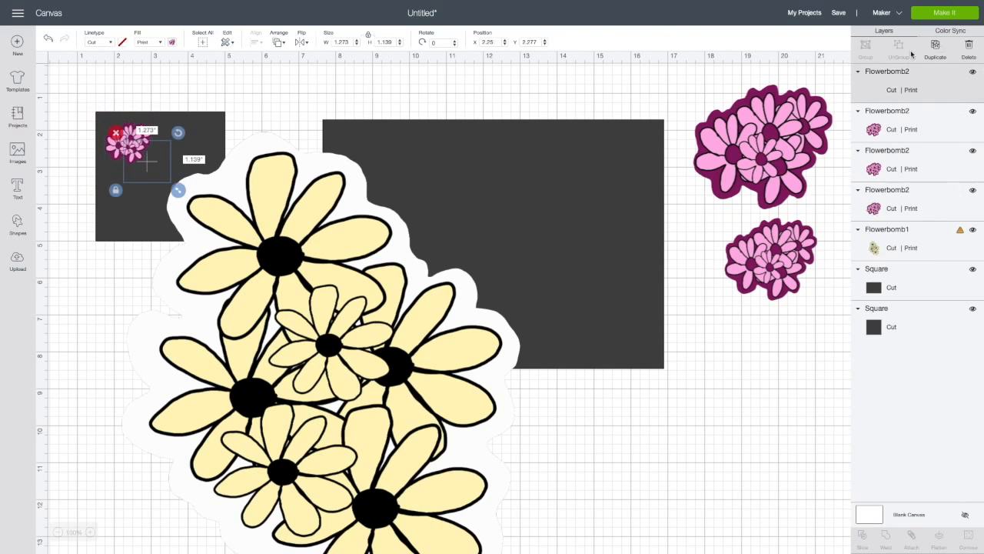
left_click_drag(141, 162, 761, 347)
- Move the yellow Flowerbomb1 image onto the small square and scale it to about 2.35 by 2.93 inches
left_click_drag(373, 520, 531, 380)
scroll(532, 381, "down", 1)
left_click_drag(707, 498, 544, 334)
scroll(252, 294, "down", 1)
left_click_drag(383, 185, 221, 297)
scroll(253, 295, "up", 2)
left_click_drag(370, 470, 264, 348)
left_click_drag(219, 283, 191, 241)
left_click_drag(235, 304, 220, 281)
mouse_move(185, 222)
left_mouse_down()
mouse_move(187, 204)
mouse_move(193, 210)
left_mouse_up()
left_click_drag(225, 269, 205, 244)
left_click_drag(167, 209, 173, 221)
- Set yellow flower copies about 2.35, 1.89 and 1.02 inches wide beside the matching pink ones, duplicating and shrinking the image for each size
left_click_drag(212, 255, 785, 164)
left_click(940, 47)
left_click_drag(822, 229, 742, 170)
left_click(177, 196)
left_click_drag(207, 238, 734, 263)
left_click(938, 47)
left_click_drag(179, 203, 760, 357)
left_click(936, 48)
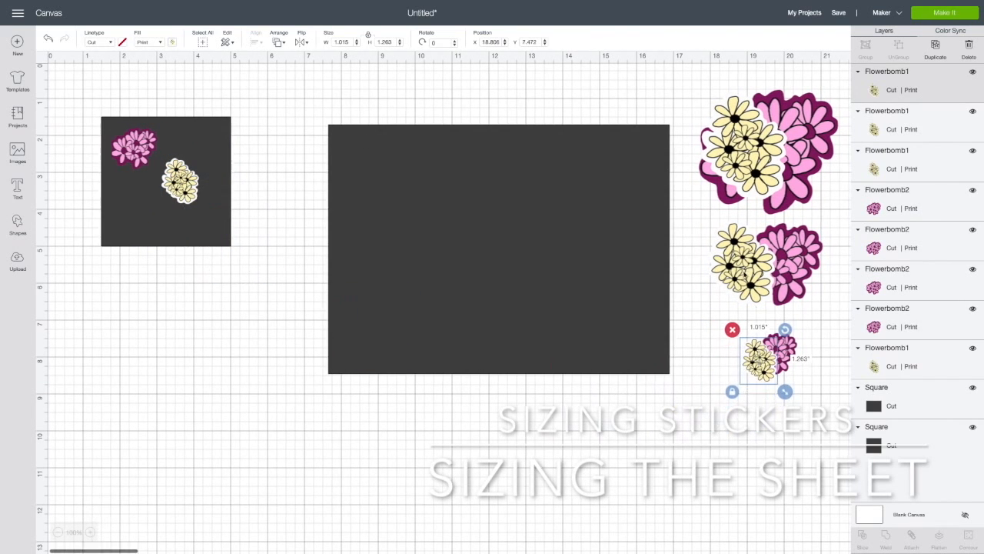
- Enlarge the small square's yellow flower to about 3.12 by 3.27 inches, rotated to about 342 degrees, and set a duplicate beside the large square
left_click(744, 269)
left_click(745, 158)
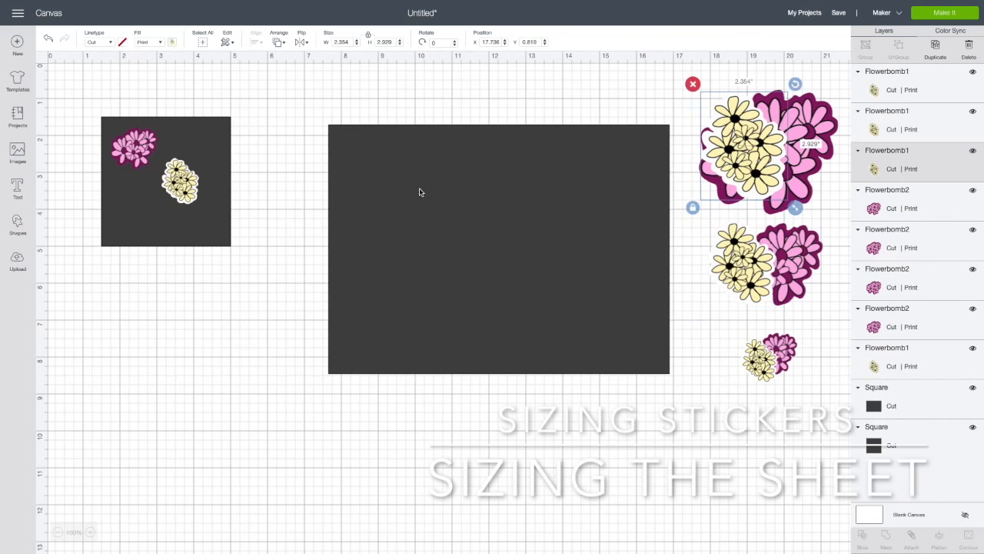
left_click(177, 183)
left_click_drag(177, 183, 220, 250)
left_click_drag(220, 111, 195, 103)
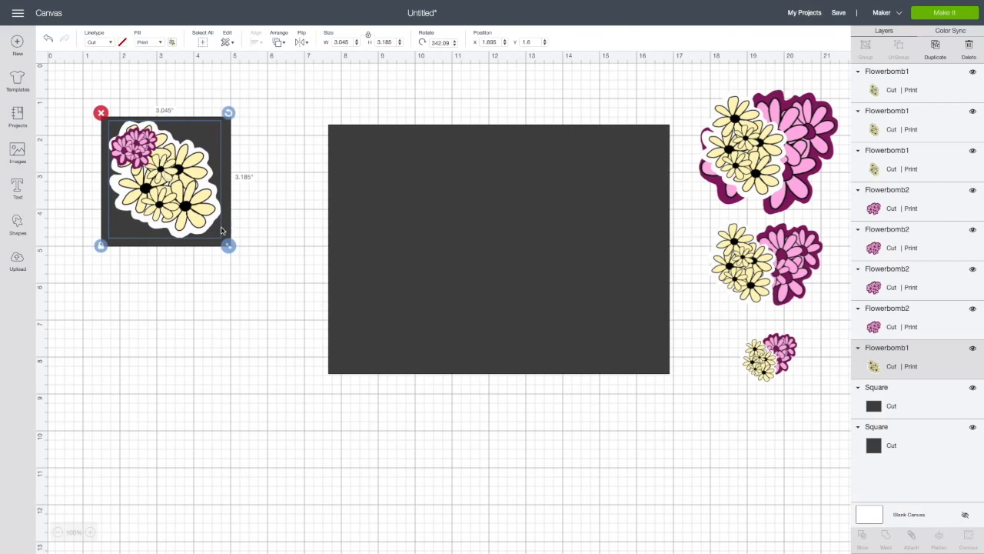
left_click(935, 48)
left_click_drag(208, 198, 799, 151)
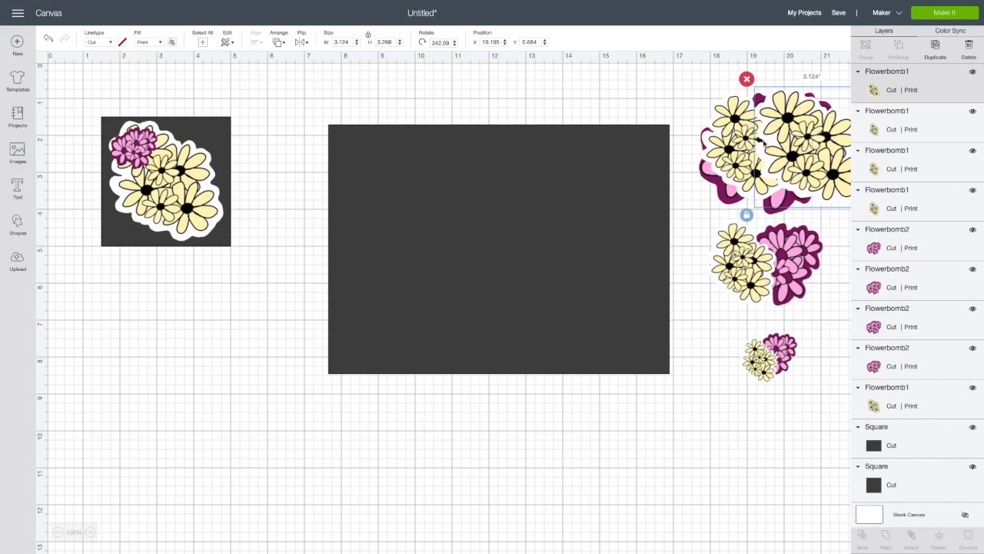
- Move the pink and yellow flowers off the small square to the empty area below and delete that square
left_click_drag(141, 143, 135, 299)
left_click_drag(177, 192, 146, 436)
left_click(164, 180)
key("Delete")
left_click_drag(127, 303, 329, 445)
- Move the large square to the canvas's upper-left corner and place a 3.12-inch-wide yellow flower in the square's upper-left corner
left_click_drag(476, 283, 186, 217)
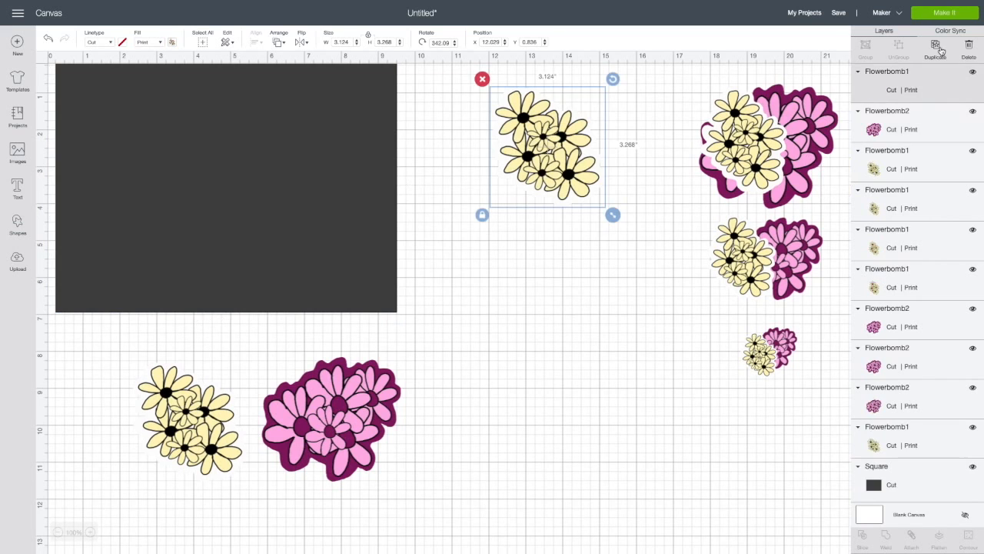
left_click_drag(613, 77, 595, 100)
left_click_drag(538, 166, 137, 127)
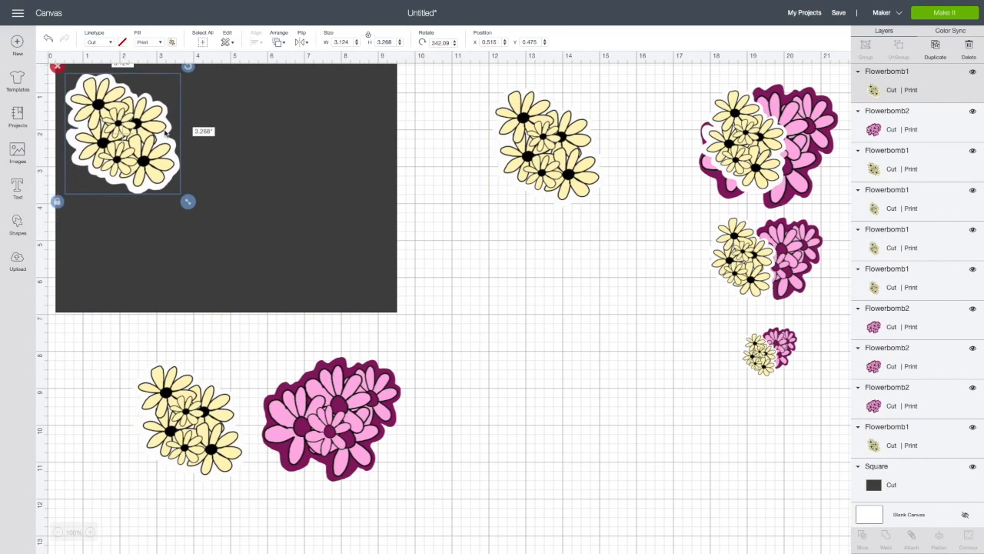
- Place a second large yellow flower in the large square's upper-right corner, rotated to about 60 degrees
left_click_drag(563, 137, 352, 134)
left_click_drag(395, 76, 407, 197)
left_click_drag(340, 131, 347, 118)
- Place the 3.77-inch pink flower at the sheet's lower middle and two 2.51-inch pink flowers at its upper middle and lower right
left_click_drag(791, 129, 242, 220)
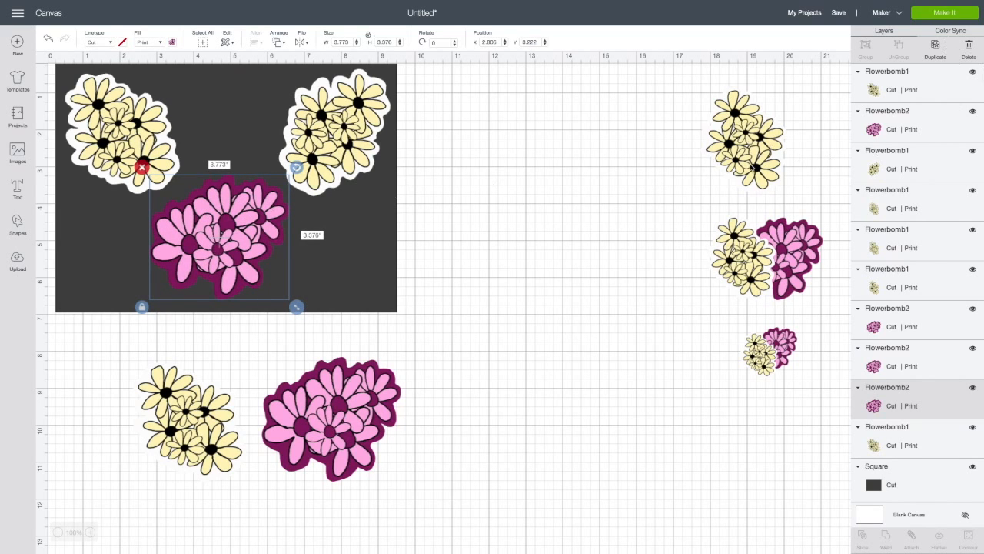
left_click_drag(746, 138, 679, 154)
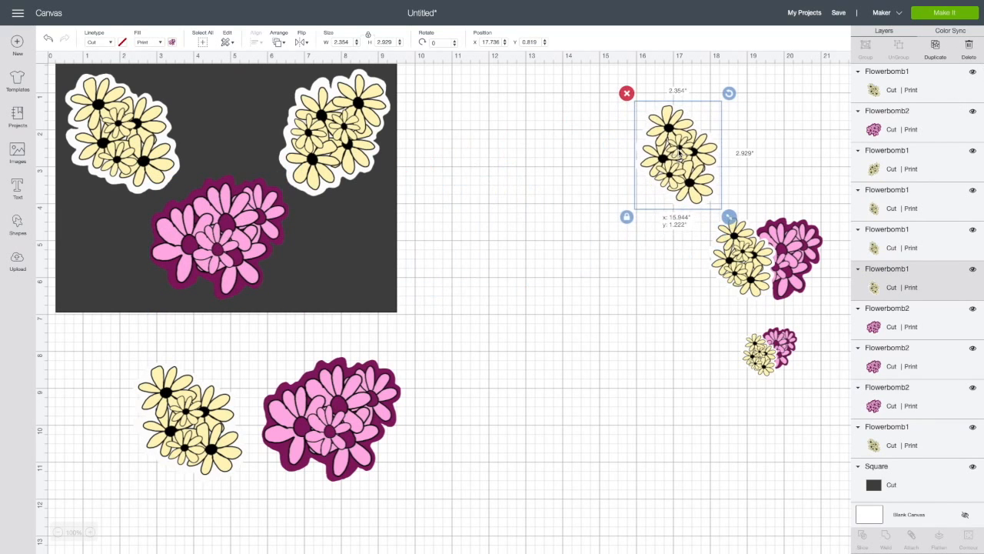
left_click(779, 230)
left_click(941, 47)
left_click_drag(799, 238, 236, 76)
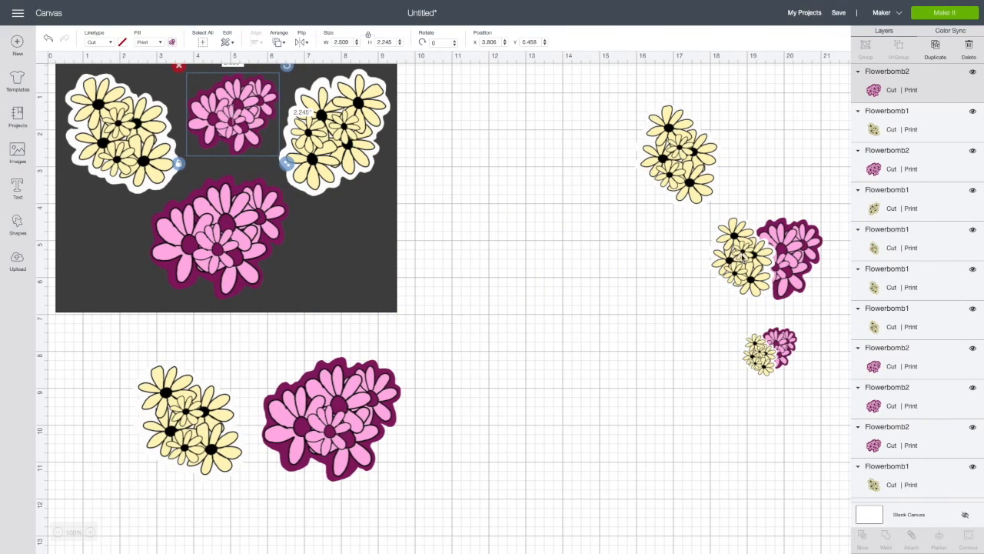
left_click_drag(794, 254, 366, 259)
- Nudge the flowers along the sheet's upper edge into place and rotate the upper-left yellow flower to about 26.5 degrees
left_click_drag(344, 166, 349, 163)
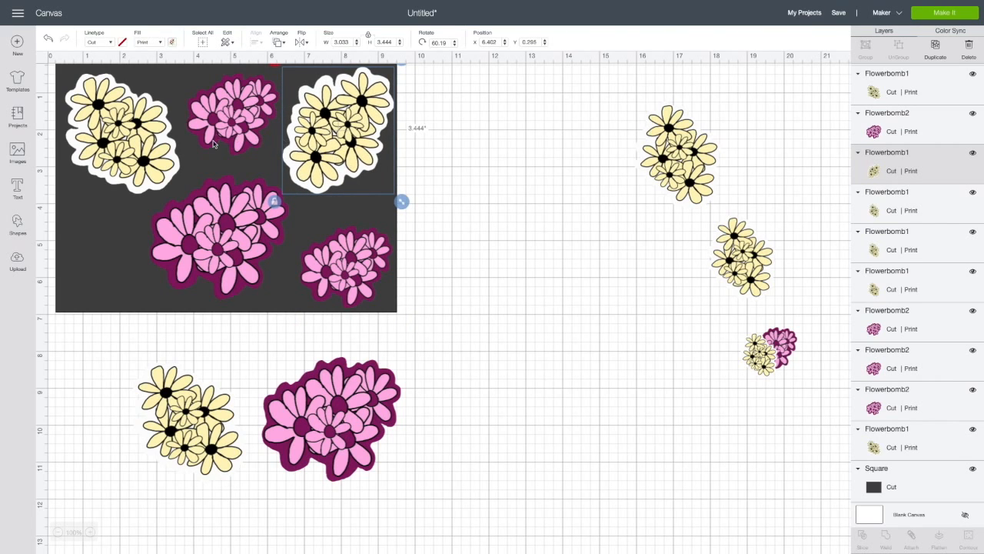
left_click_drag(235, 111, 247, 101)
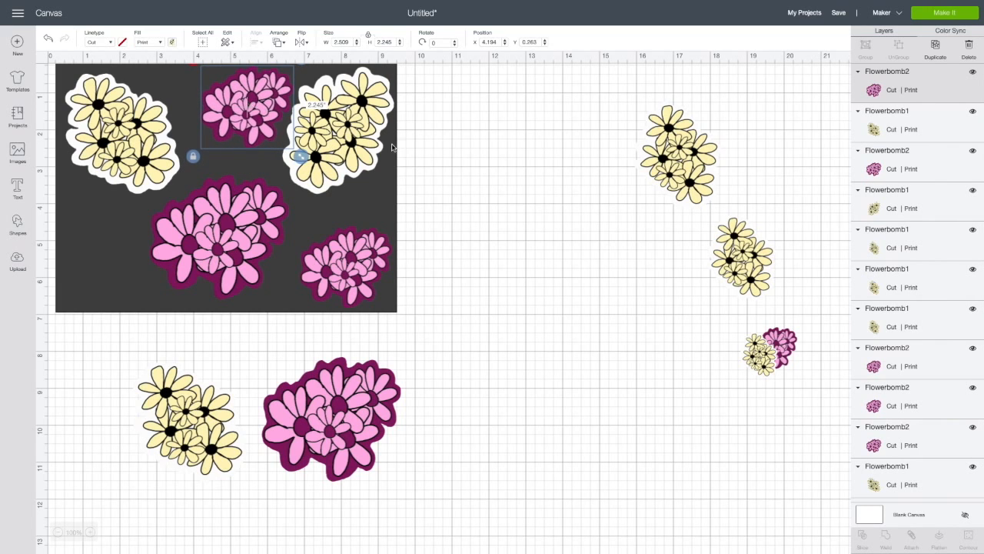
scroll(445, 164, "up", 1)
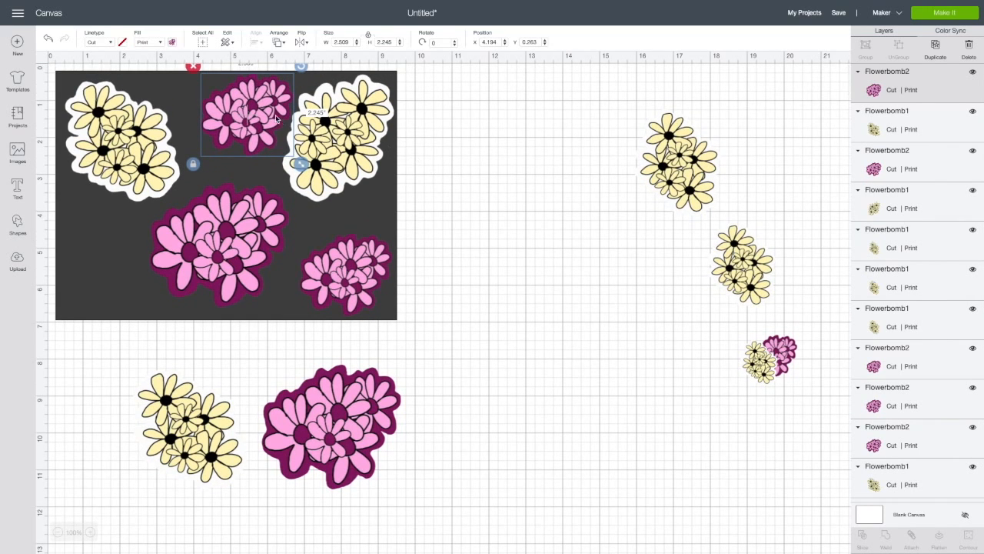
left_click_drag(266, 115, 267, 117)
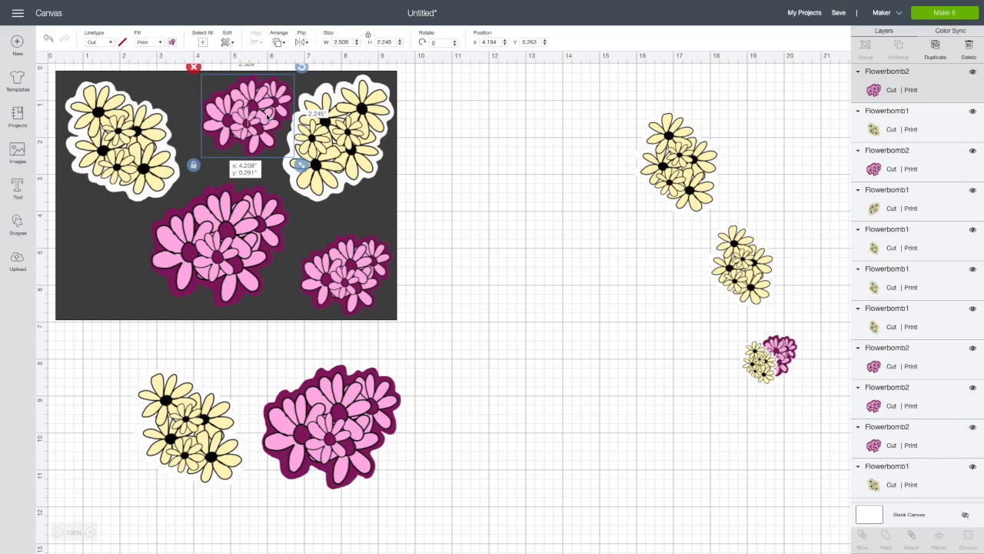
left_click_drag(119, 140, 116, 134)
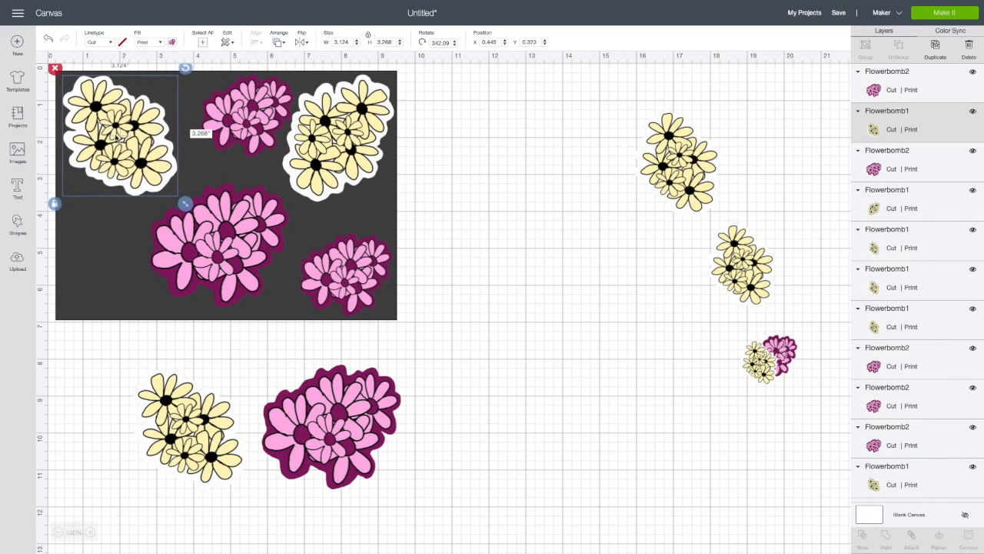
left_click_drag(192, 76, 113, 141)
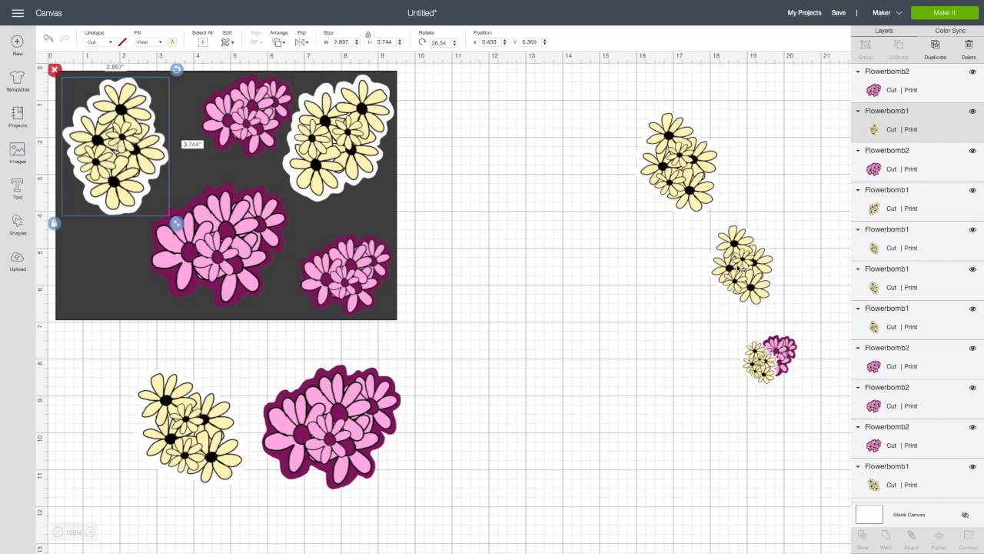
- Place the smallest yellow flower beside the upper-left yellow flower and the smallest pink flower beneath that large one
left_click_drag(736, 266, 479, 295)
left_click_drag(754, 358, 177, 111)
left_click_drag(771, 356, 91, 242)
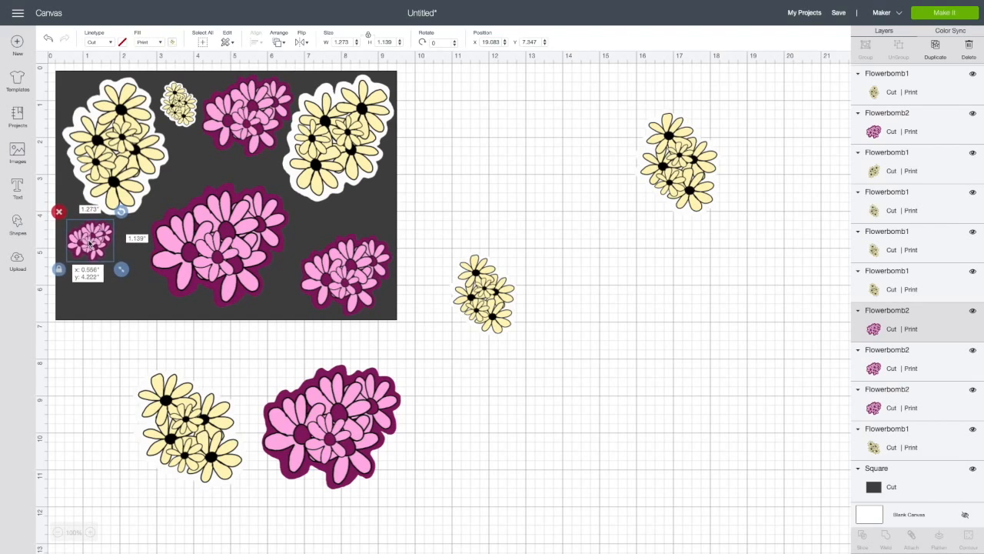
- Duplicate the smallest yellow flower and place the copy directly below it on the sheet
left_click(178, 104)
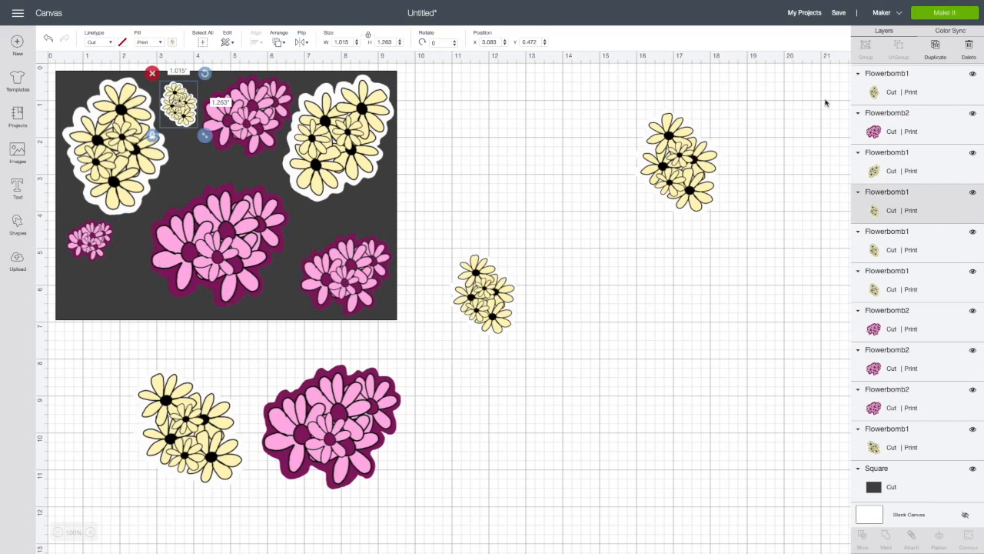
left_click(941, 51)
left_click_drag(191, 117, 198, 156)
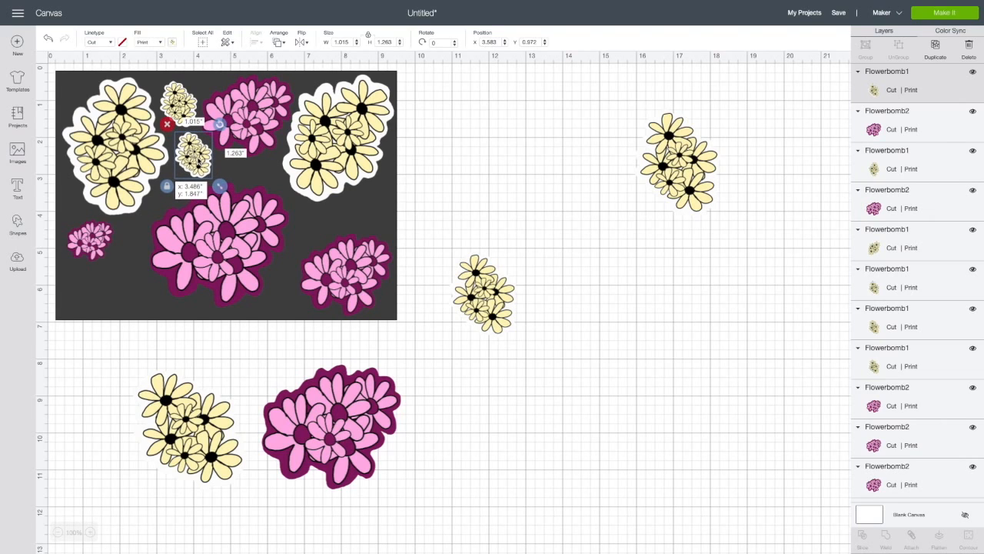
- Add two duplicates of the smallest pink flower in the sheet's lower-left corner, rotating the corner one to about 48 degrees
left_click(87, 240)
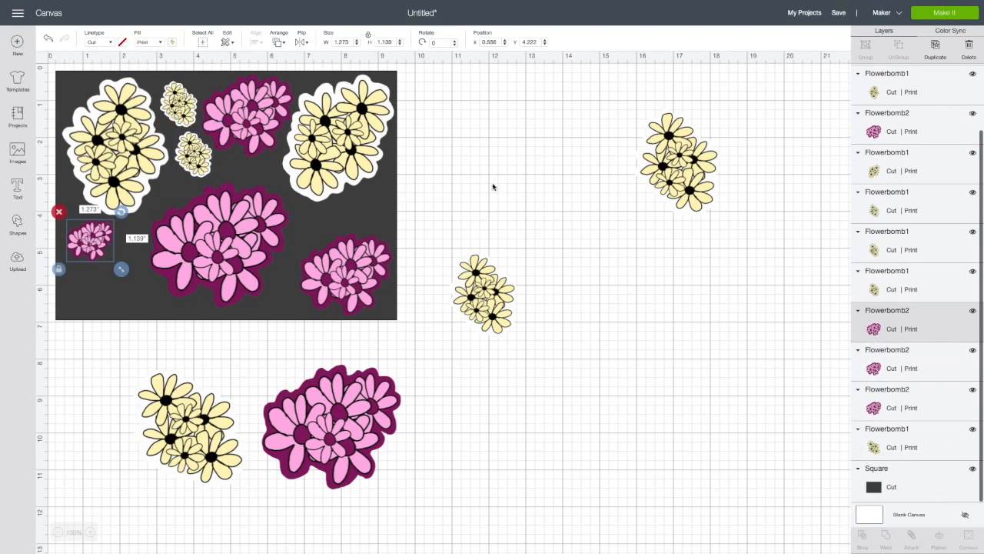
left_click(944, 50)
left_click_drag(112, 261, 125, 274)
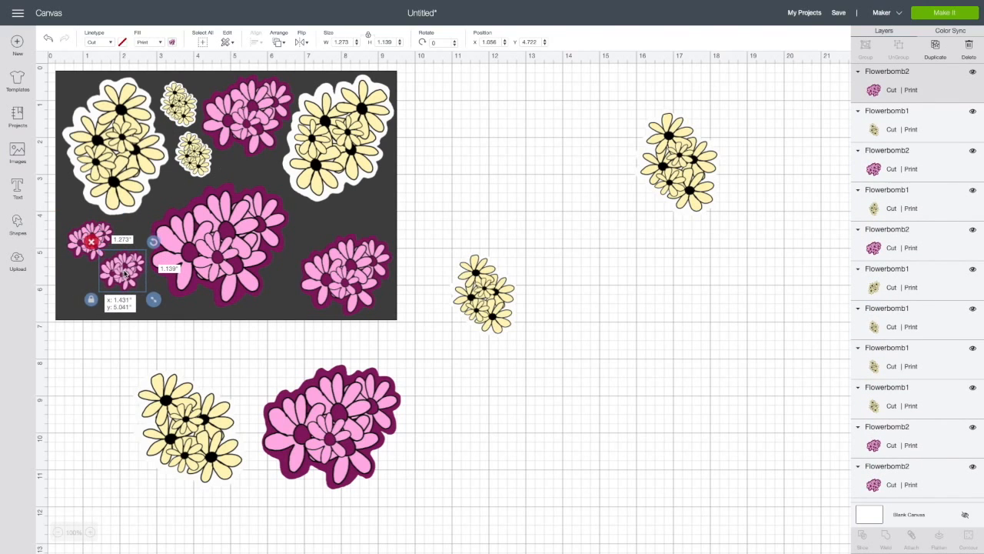
left_click(937, 51)
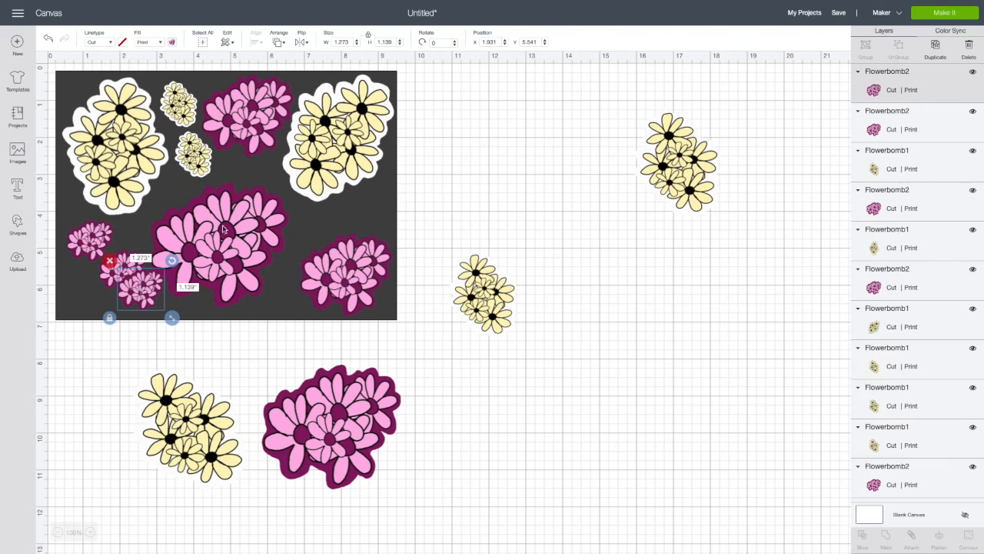
left_click_drag(132, 293, 75, 301)
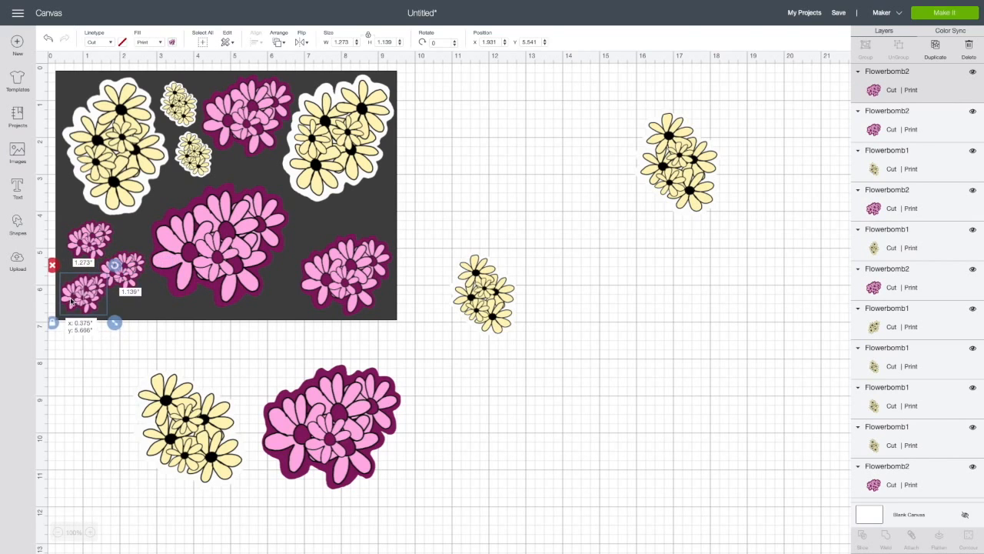
left_click_drag(119, 279, 116, 323)
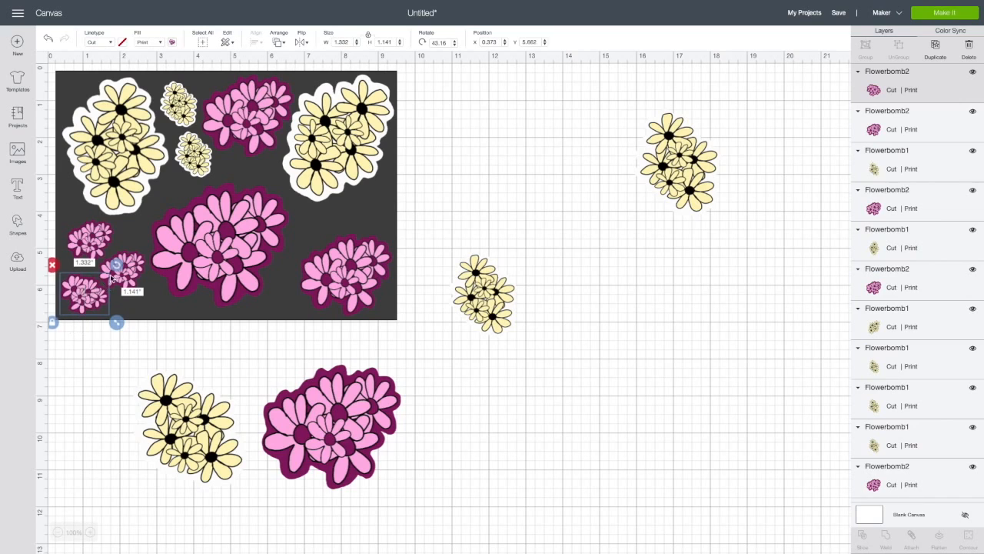
left_click_drag(79, 298, 80, 297)
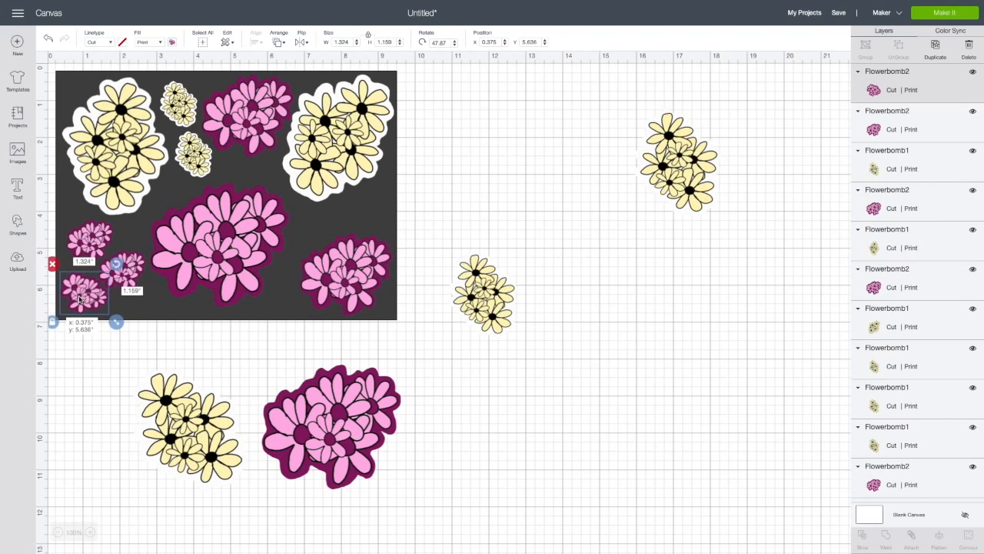
left_click_drag(79, 300, 81, 299)
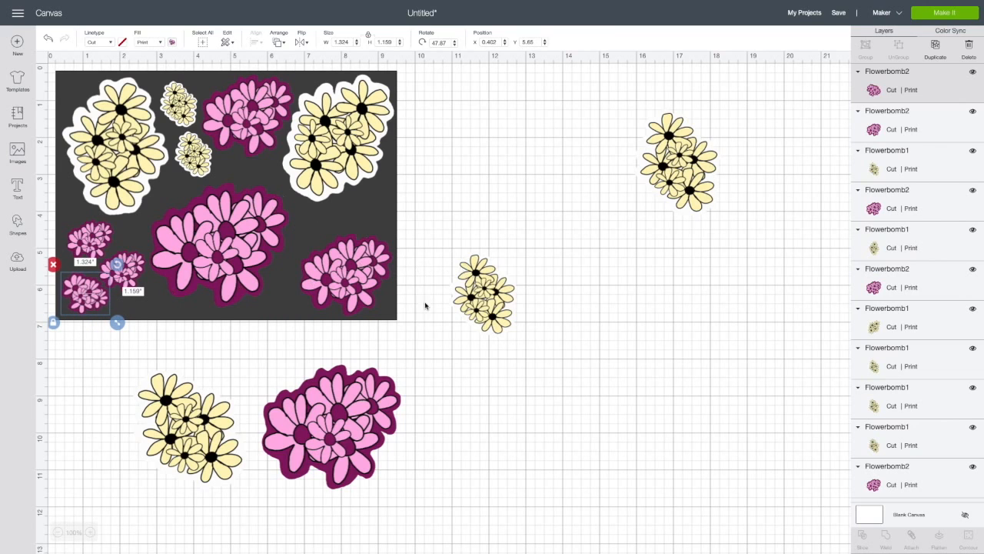
- Duplicate the 1.89-inch yellow flower and fit the copy above the lower-right pink flower, scaled to about 0.8 by 1 inch
left_click(476, 316)
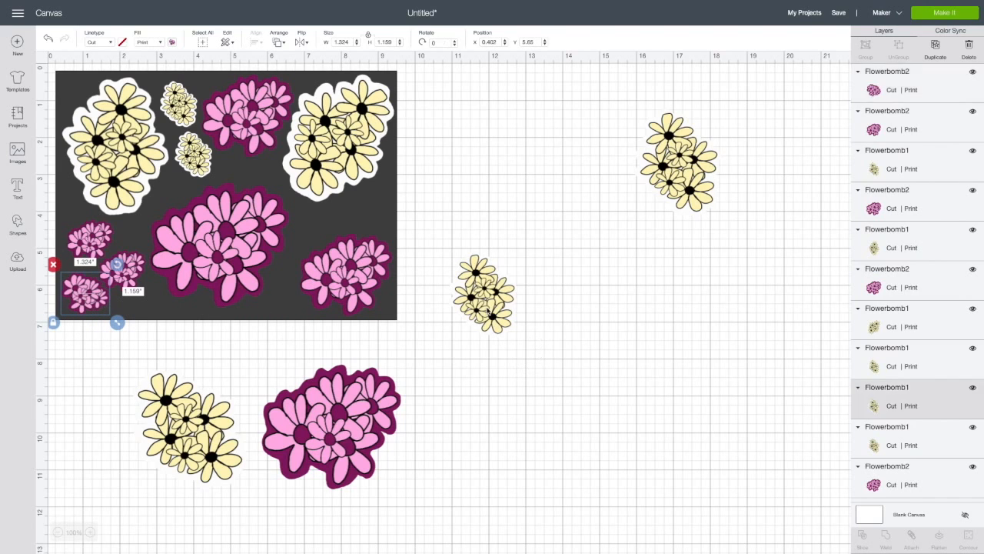
left_click(934, 50)
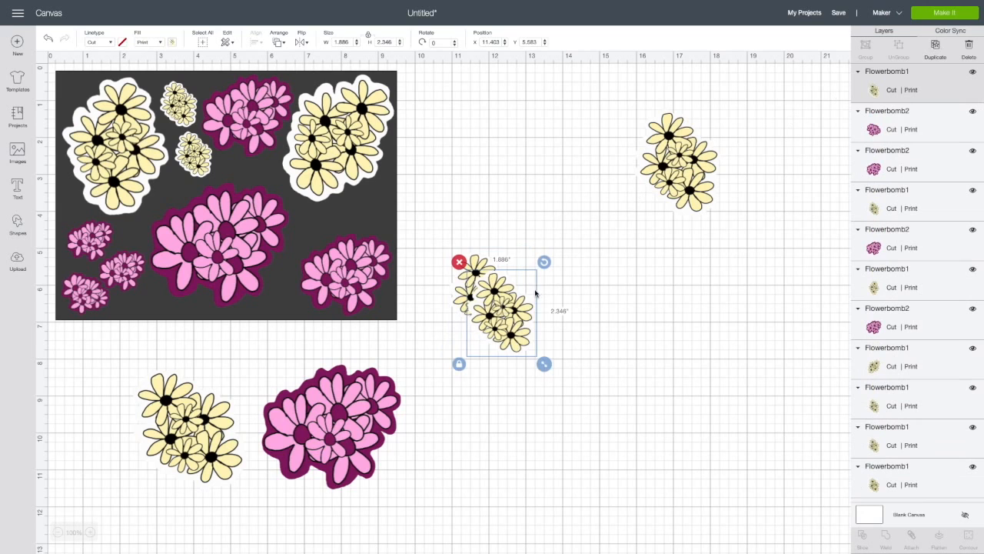
left_click_drag(500, 309, 340, 230)
left_click_drag(381, 288, 377, 213)
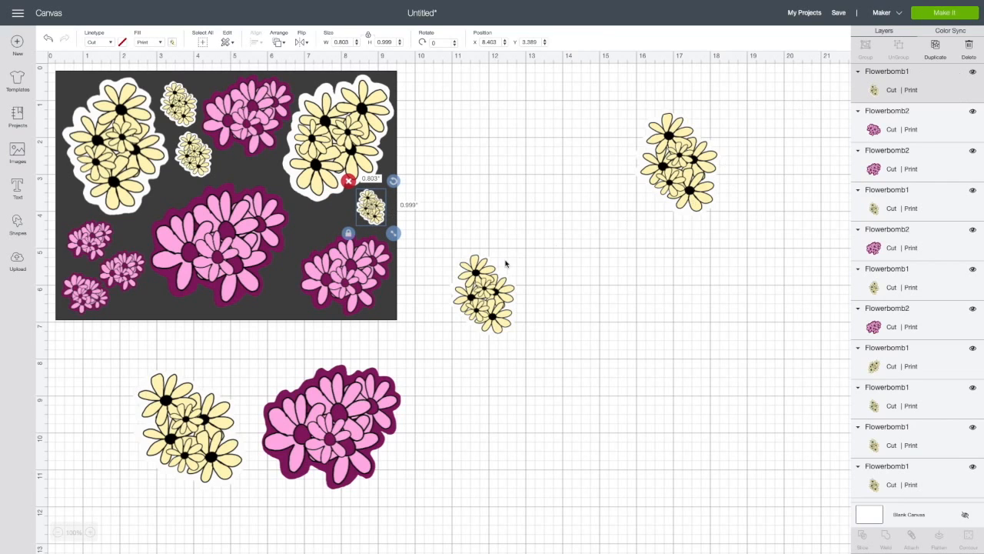
- Duplicate the 0.8-inch yellow flower and place the copy, rotated, in the gap beneath the upper-right yellow flower
left_click(936, 48)
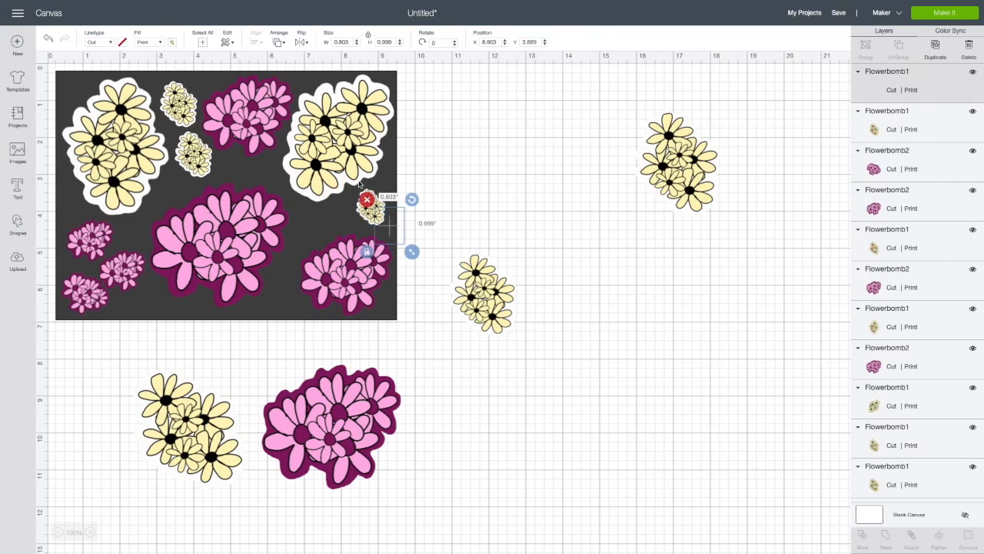
left_click_drag(382, 228, 303, 230)
left_click_drag(331, 199, 323, 234)
- Select the large square together with all the flowers on it and flatten them into one printable image
left_click_drag(409, 333, 52, 67)
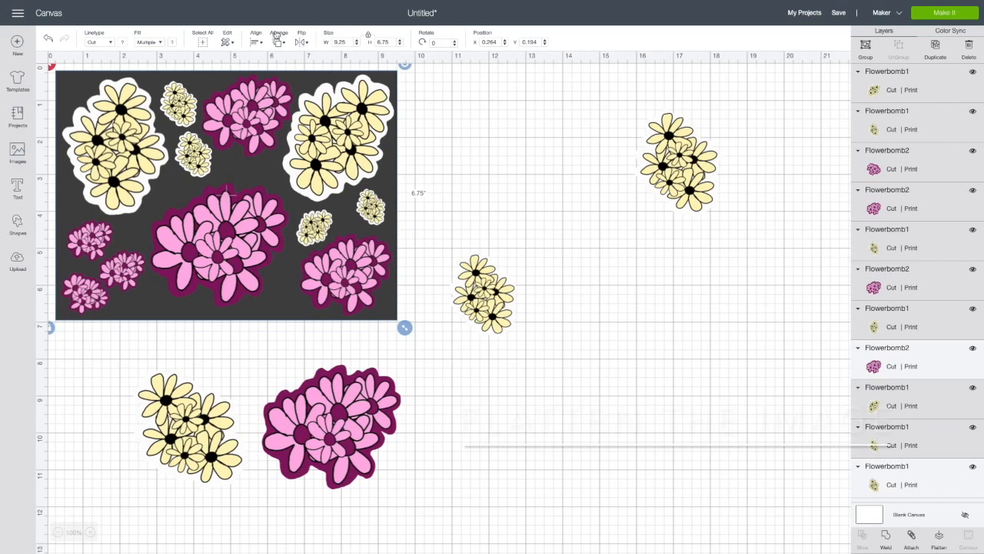
left_click(227, 42)
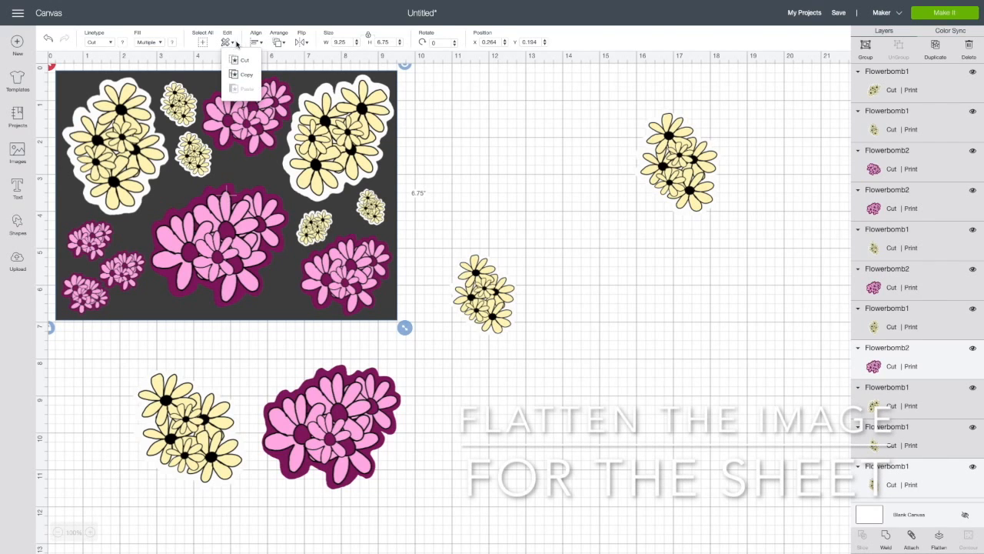
left_click(262, 44)
left_click(286, 47)
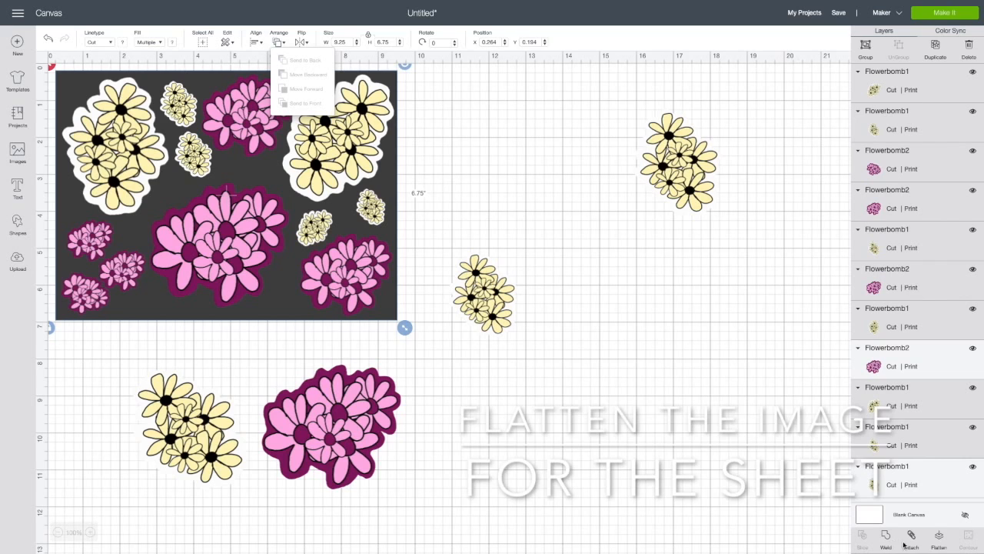
left_click(938, 538)
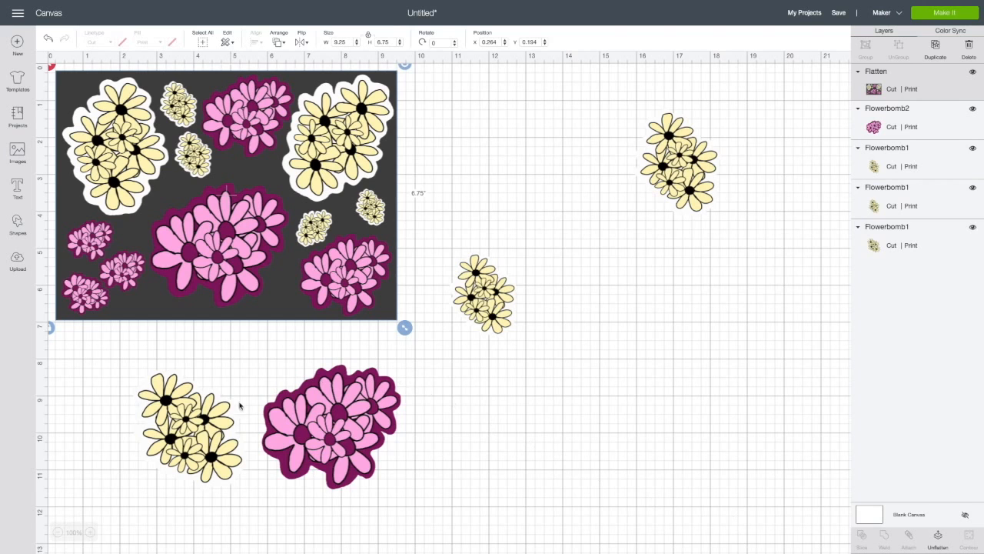
- Move the three loose flowers onto the blank canvas right of the flattened sheet, with the pink flower beneath the yellow ones
left_click_drag(197, 430, 559, 169)
left_click_drag(504, 289, 744, 206)
left_click_drag(339, 428, 548, 294)
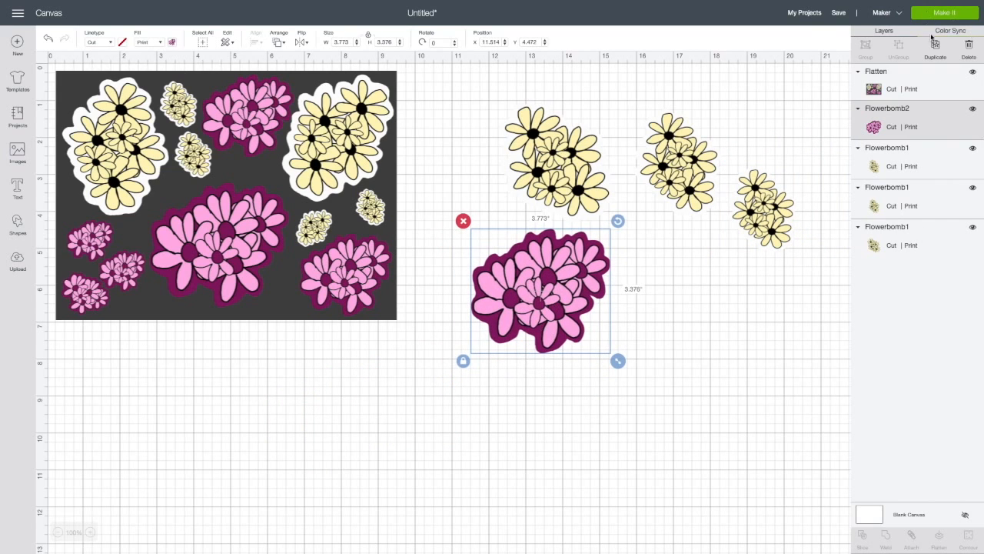
- Duplicate the large pink flower, scale the copy to about 2.83 by 2.53 inches, and place it beside the original
left_click(936, 46)
left_click_drag(566, 358, 694, 347)
left_click_drag(627, 334, 652, 325)
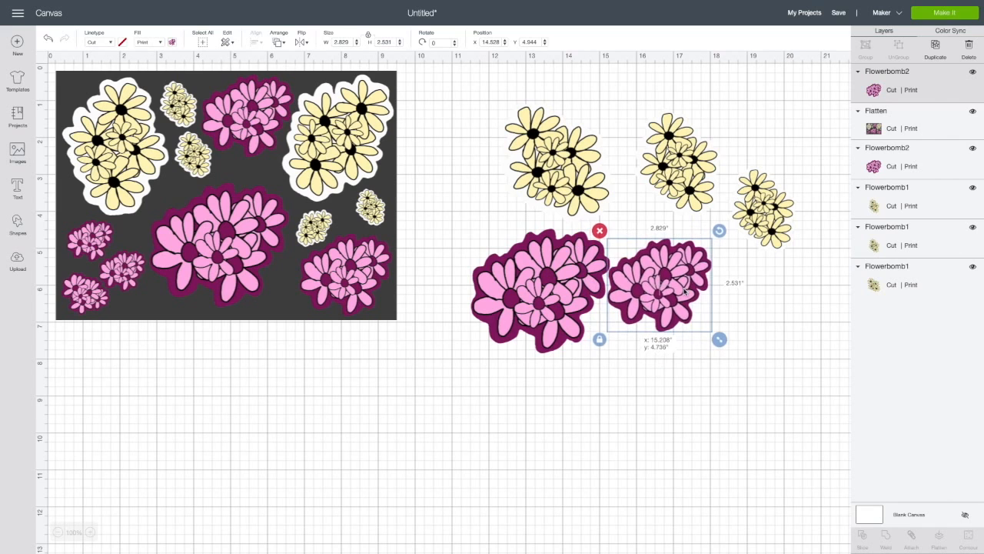
- Duplicate the medium pink flower, shrink the copy to about 1.38 by 1.24 inches, and scale the smallest yellow flower to about 1.26 by 1.57 inches
left_click(937, 47)
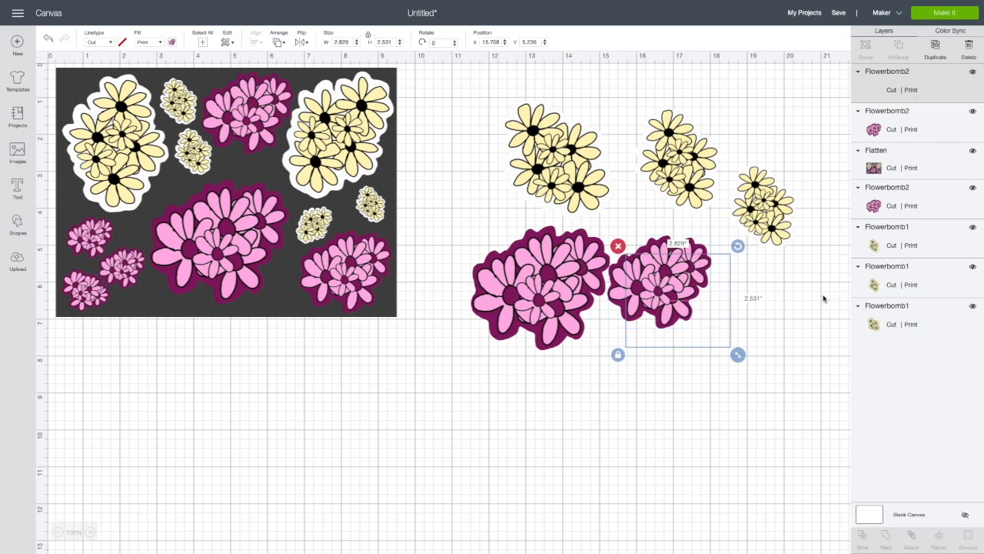
left_click_drag(697, 322, 757, 294)
left_click(760, 215)
left_click_drag(791, 264, 756, 231)
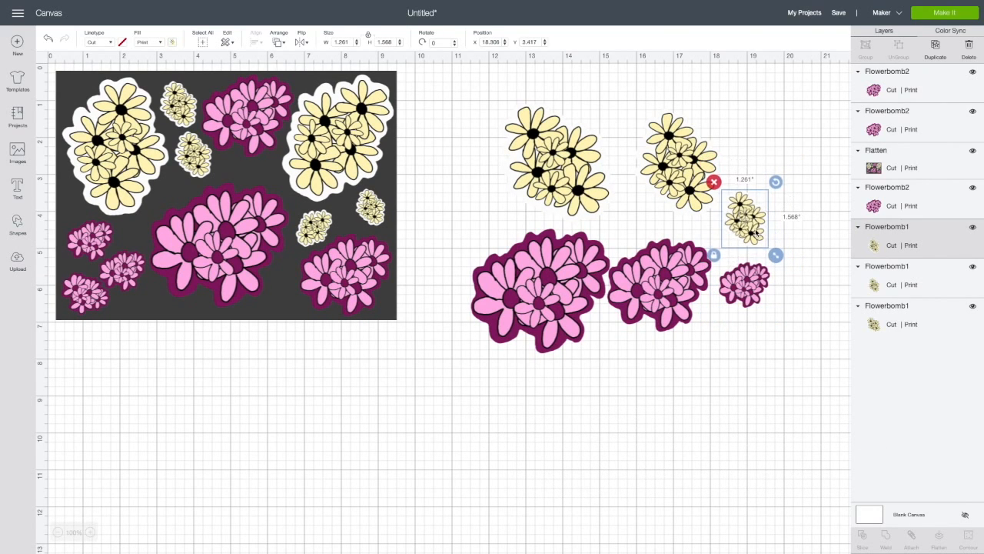
- Make seven duplicates of the smallest loose yellow flower
left_click(936, 47)
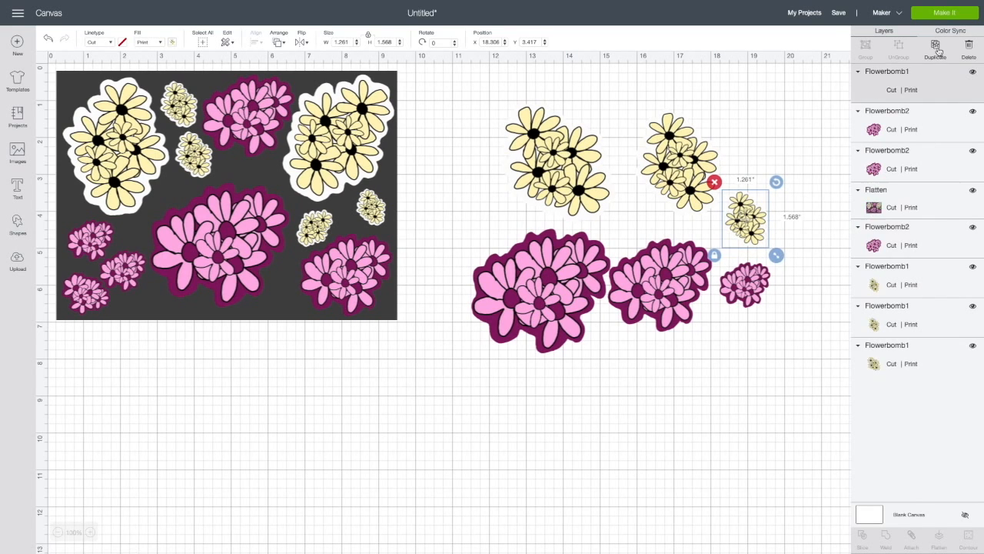
left_click(936, 47)
left_click(937, 48)
left_click(937, 48)
left_click(938, 51)
left_click(938, 51)
- Make seven duplicates of the smallest loose pink flower
left_click(749, 283)
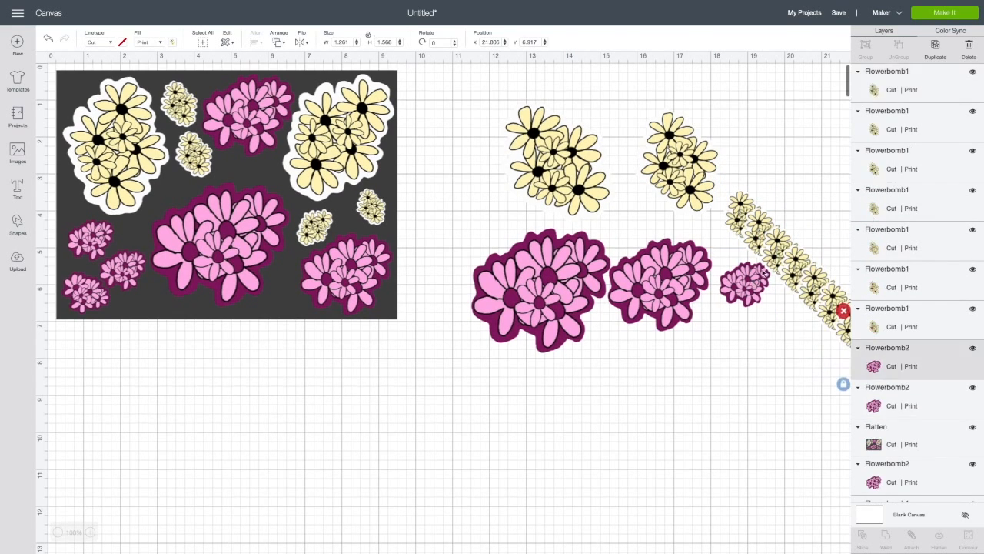
left_click(938, 49)
left_click(937, 49)
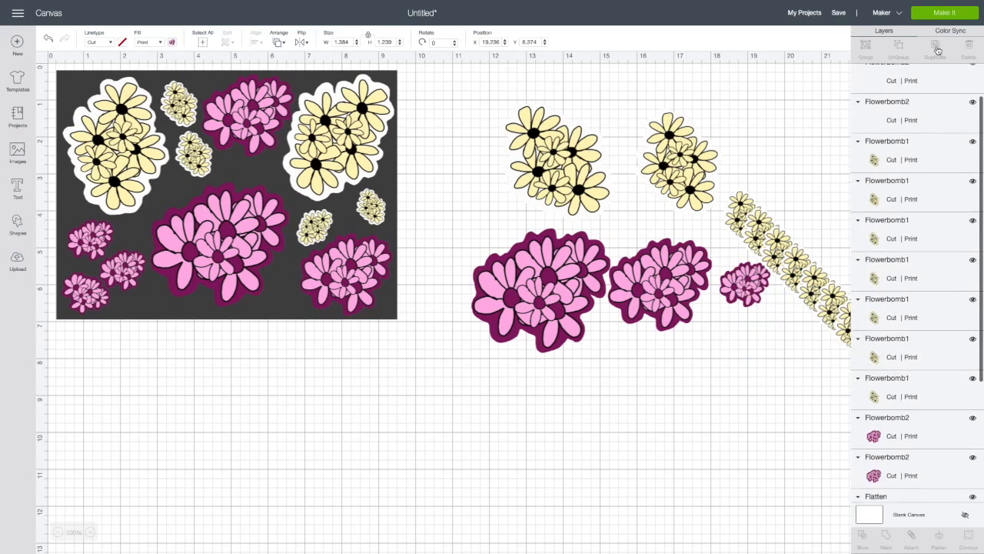
left_click(938, 50)
left_click(937, 49)
left_click(937, 49)
left_click(937, 49)
- Duplicate the medium loose yellow flower three times and the large loose yellow flower twice
left_click(695, 163)
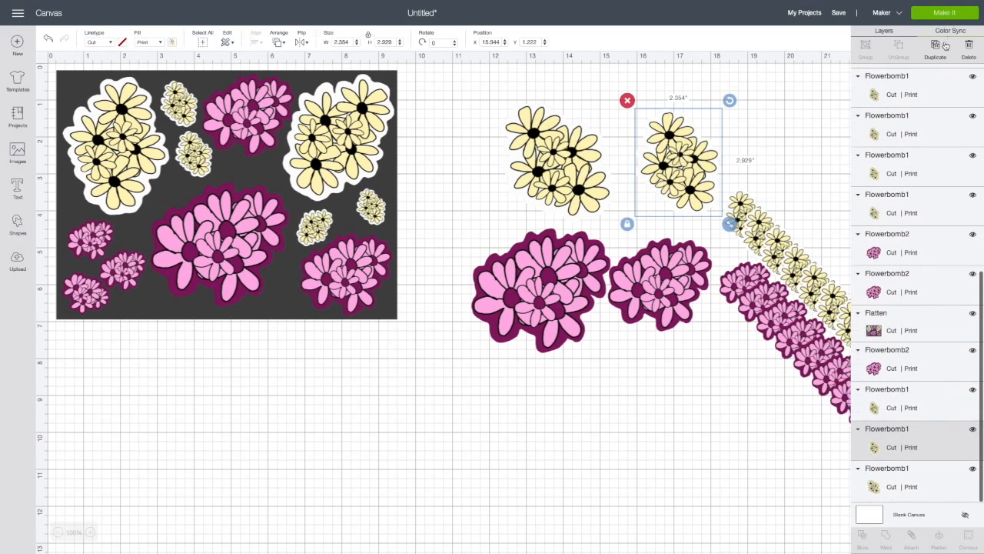
left_click(937, 46)
left_click(937, 46)
left_click(937, 47)
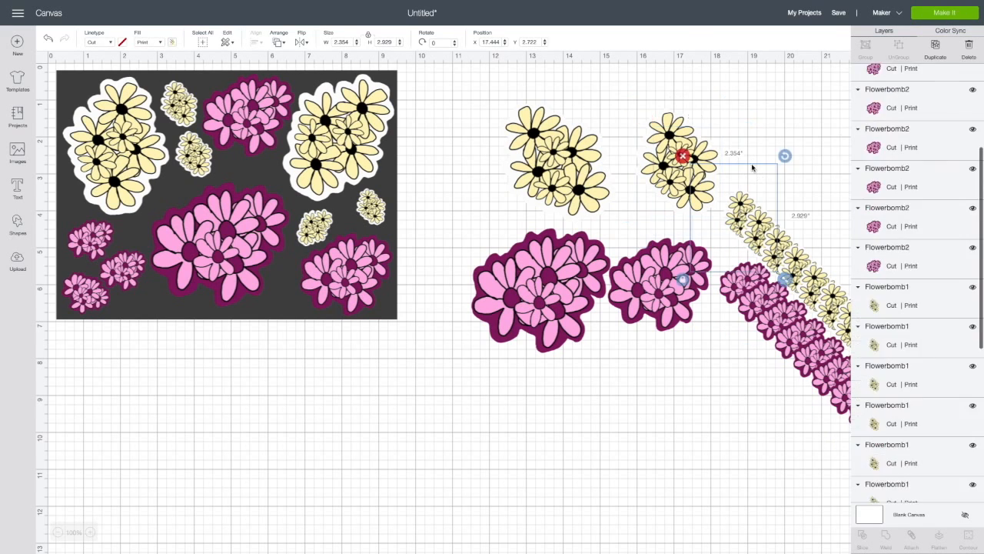
left_click(575, 167)
left_click(935, 46)
left_click(936, 46)
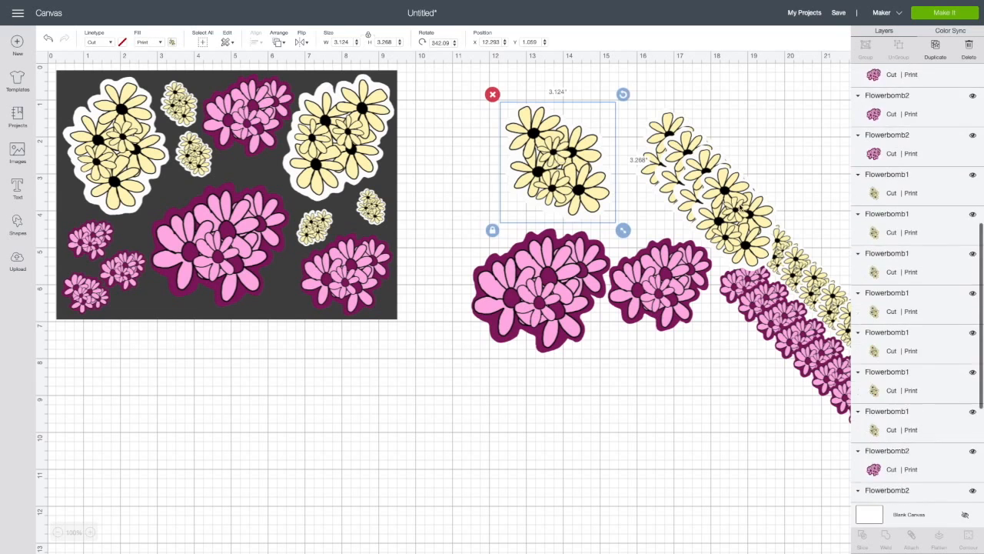
- Duplicate the large and the medium loose pink flowers twice each
left_click(538, 293)
left_click(933, 47)
left_click(933, 48)
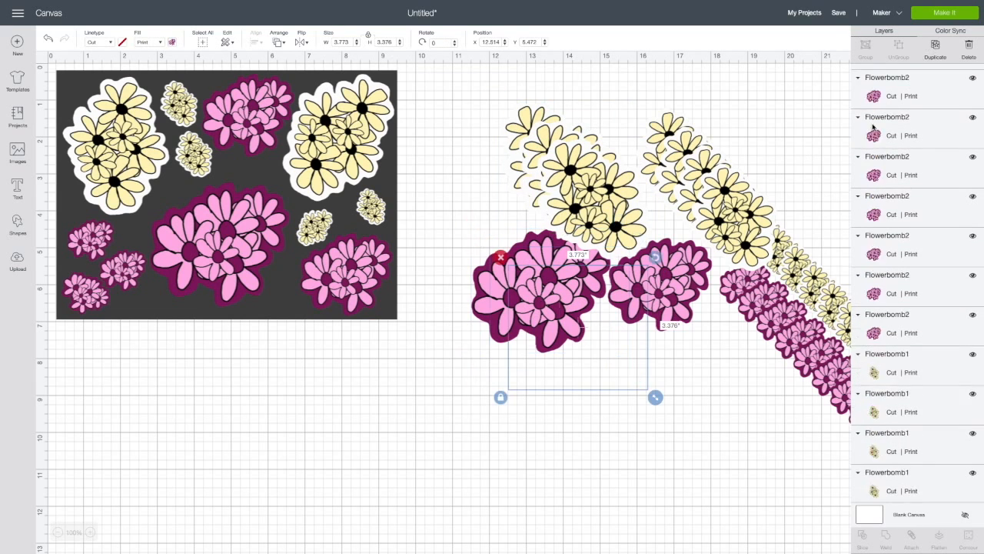
left_click(663, 285)
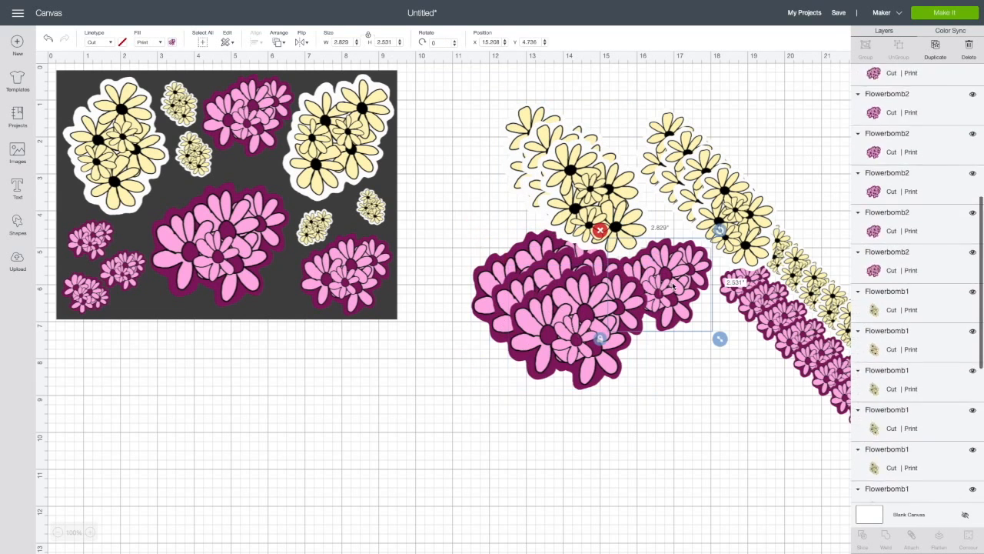
left_click(936, 47)
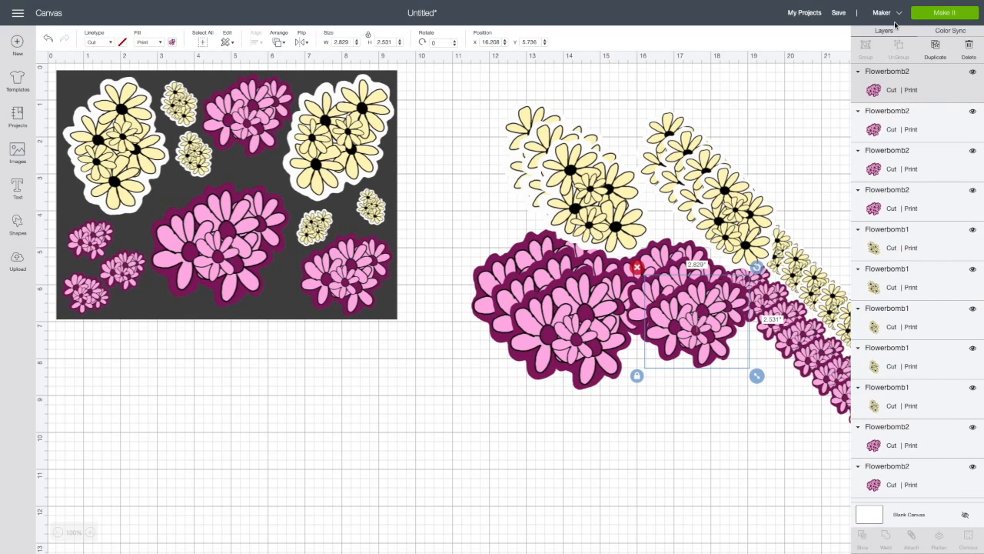
- Proceed to making the project, accept the prepared mats with one project copy, and mark the first mat as already printed
left_click(954, 15)
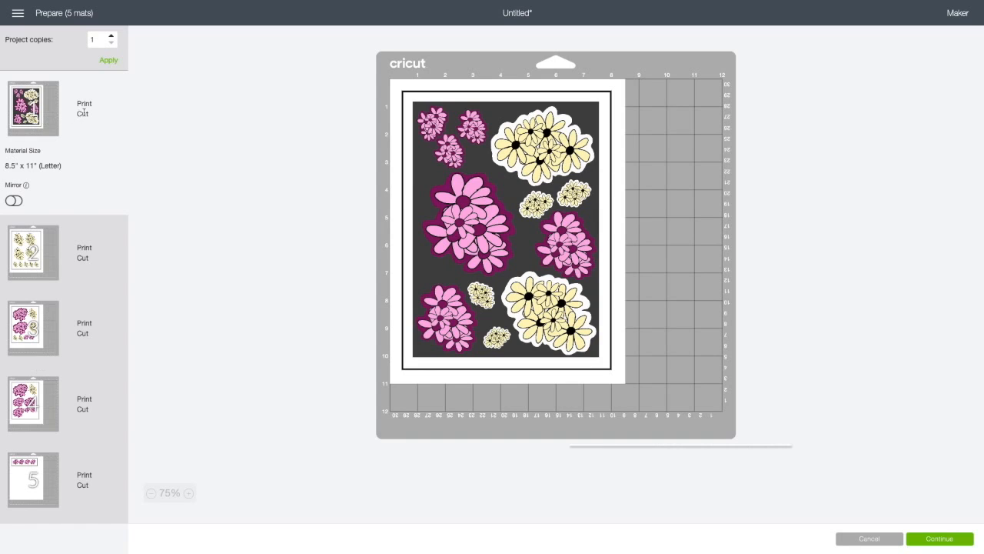
left_click(952, 541)
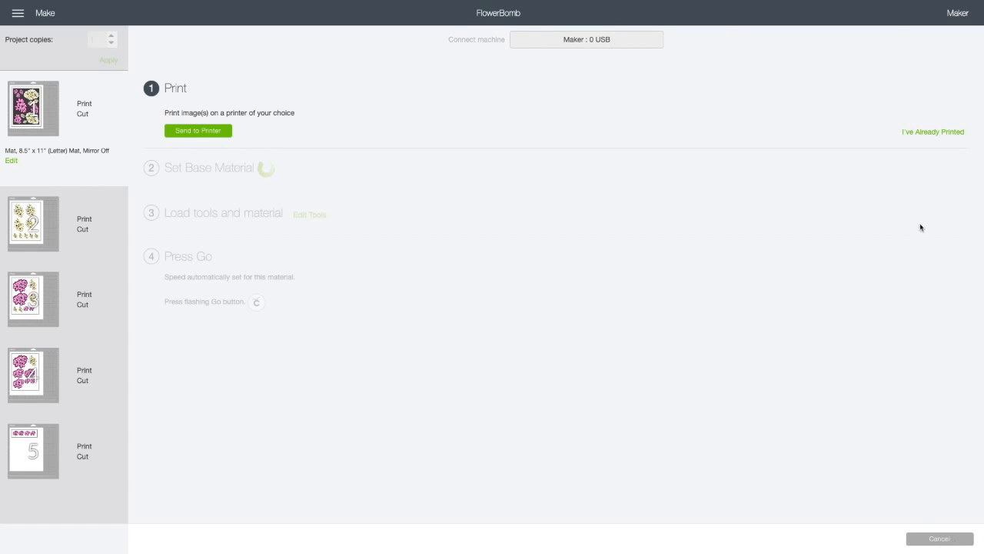
left_click(940, 133)
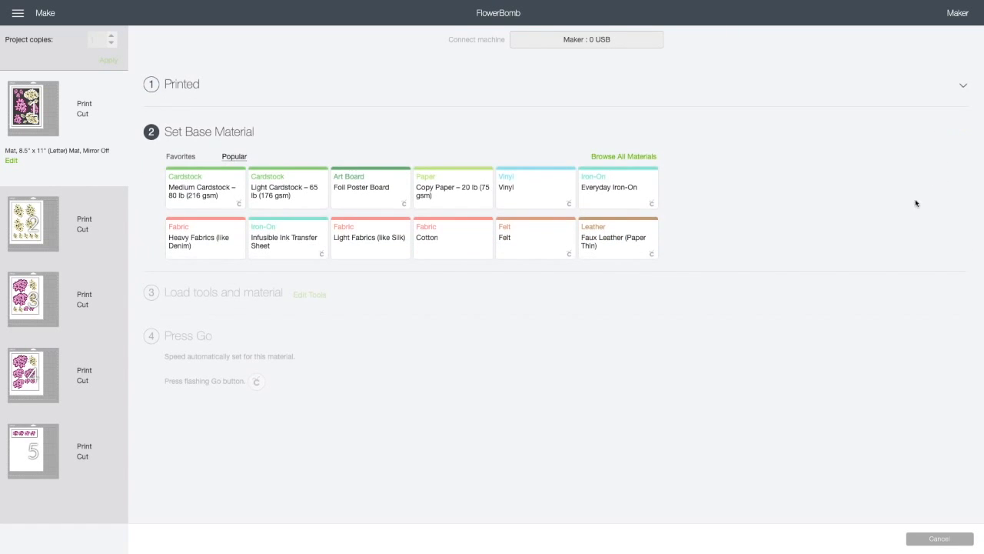
- Open the full list of base materials and mark Sticker Paper, Removable and Sticky Note as favorites
left_click(643, 157)
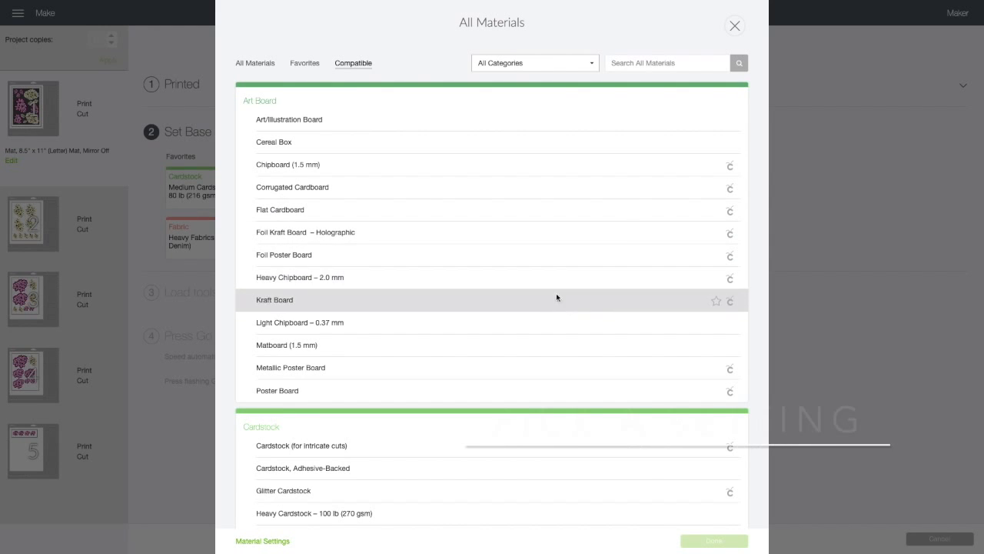
scroll(550, 315, "down", 2)
scroll(529, 339, "down", 5)
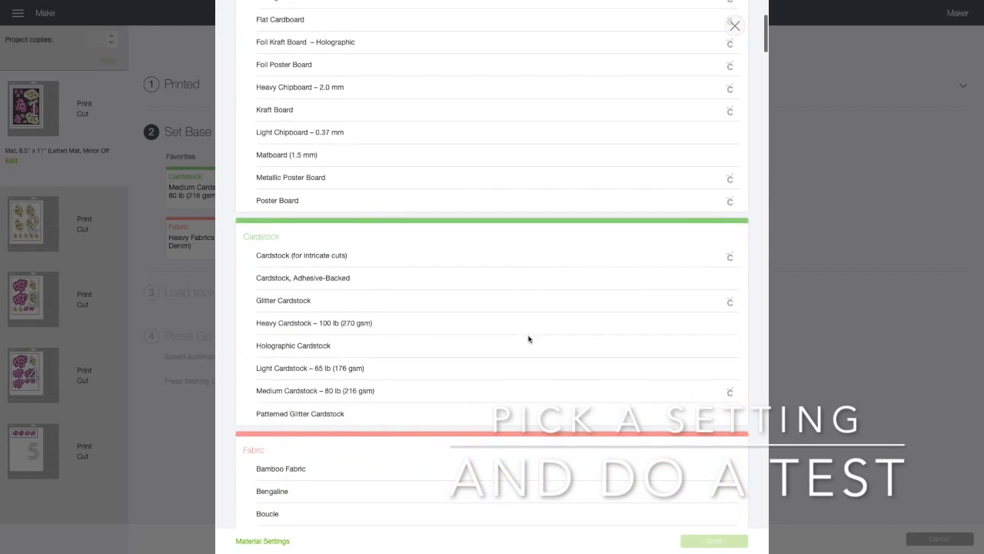
scroll(528, 338, "down", 10)
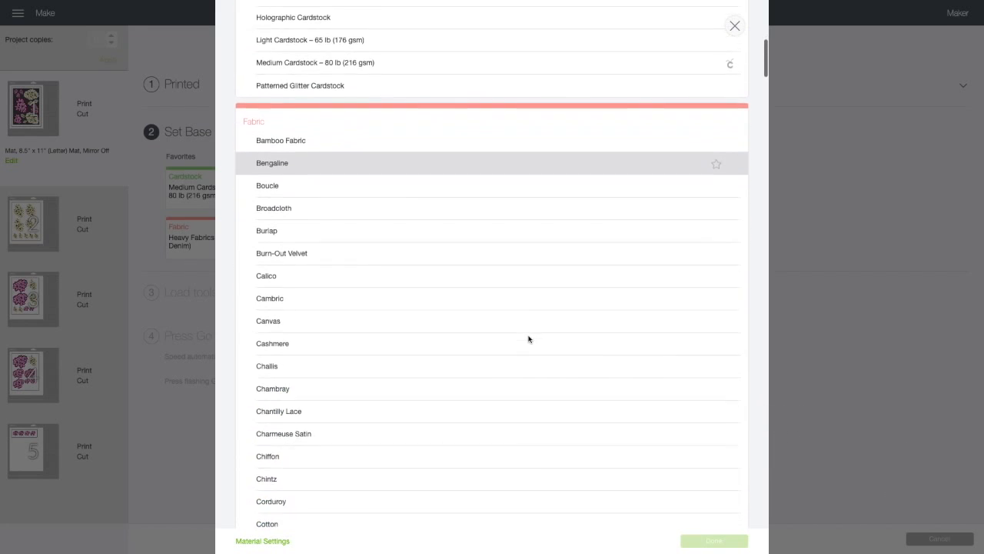
scroll(528, 338, "down", 10)
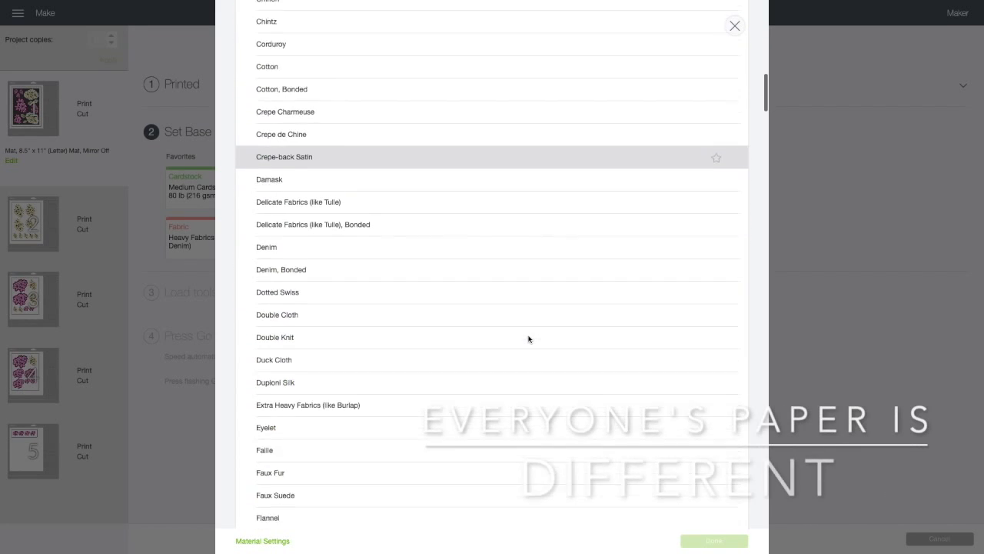
scroll(529, 338, "down", 15)
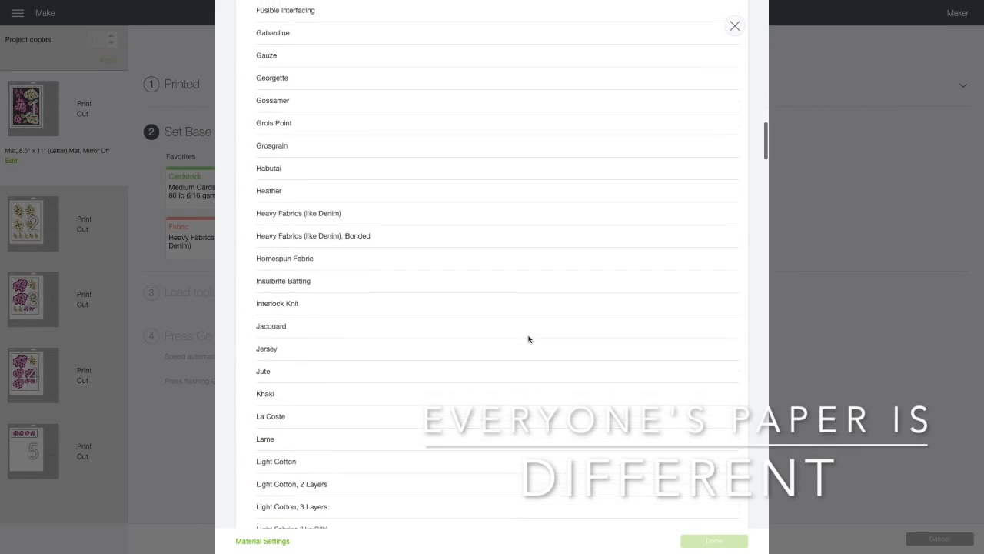
scroll(529, 339, "down", 5)
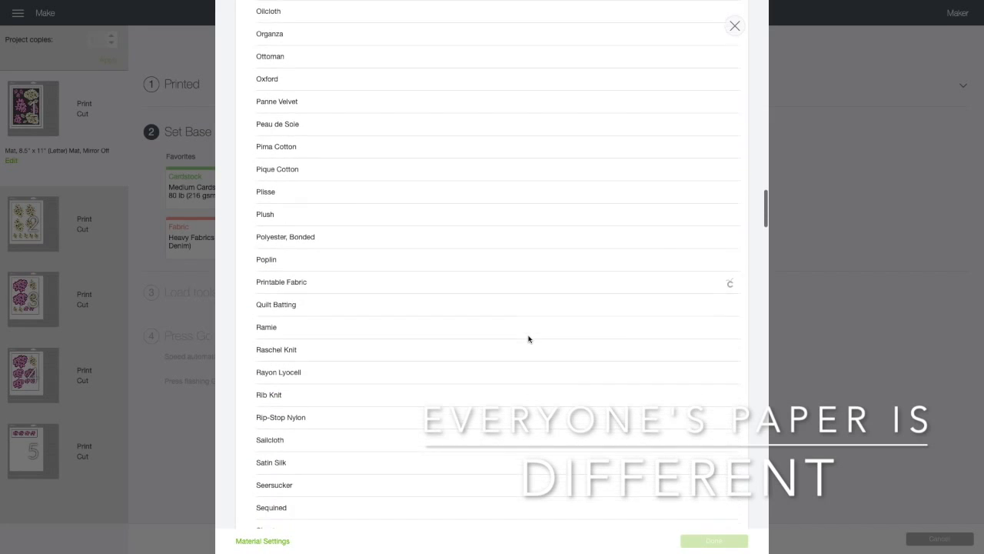
scroll(528, 338, "down", 8)
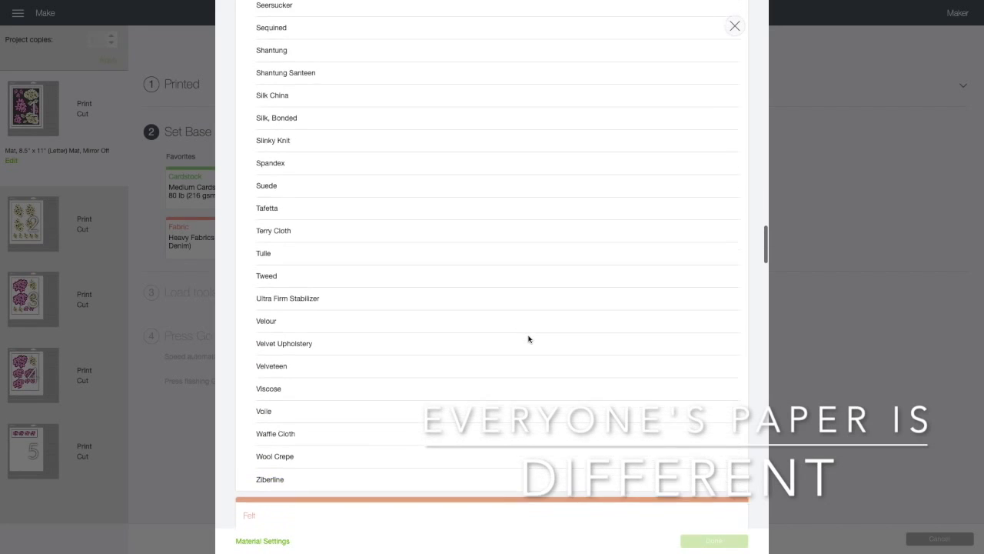
scroll(528, 338, "down", 7)
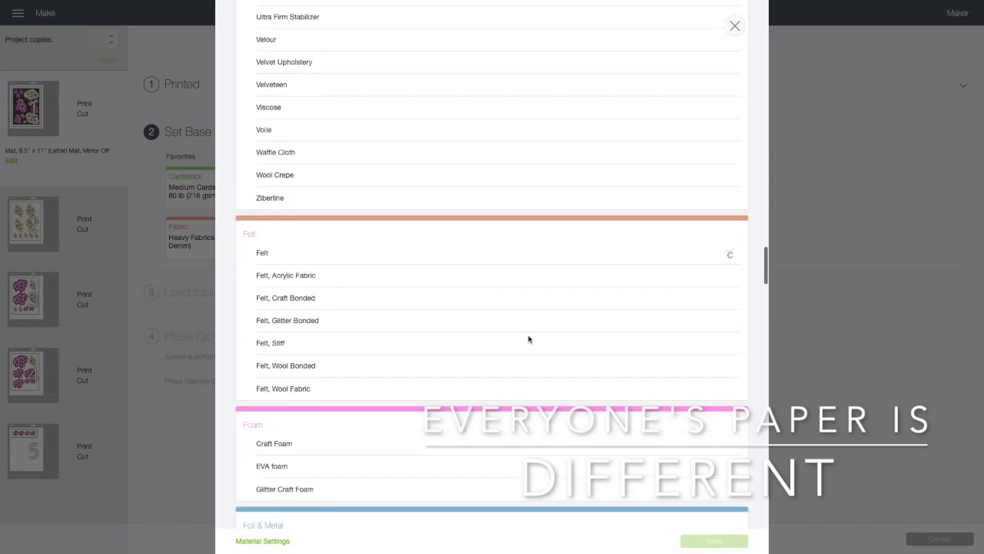
scroll(528, 338, "down", 12)
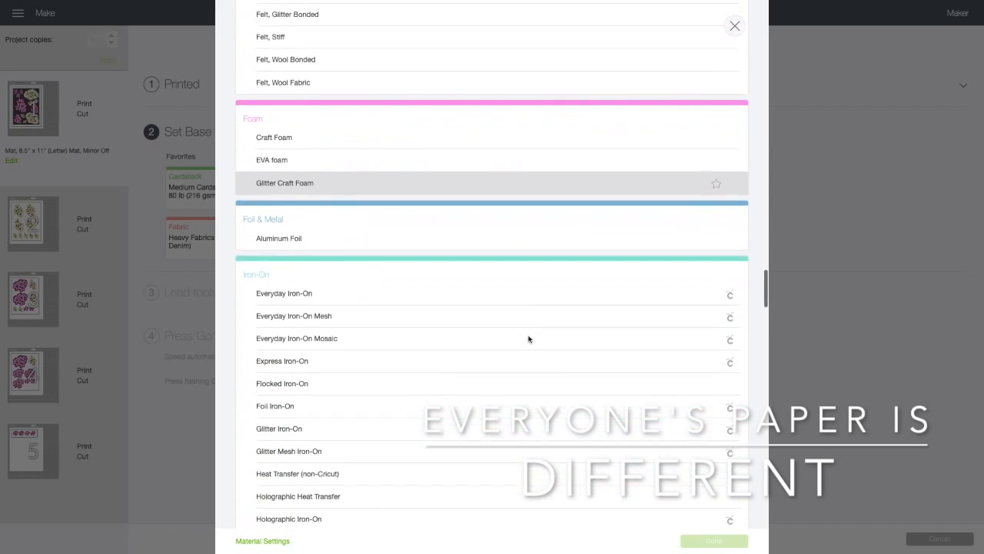
scroll(529, 338, "down", 11)
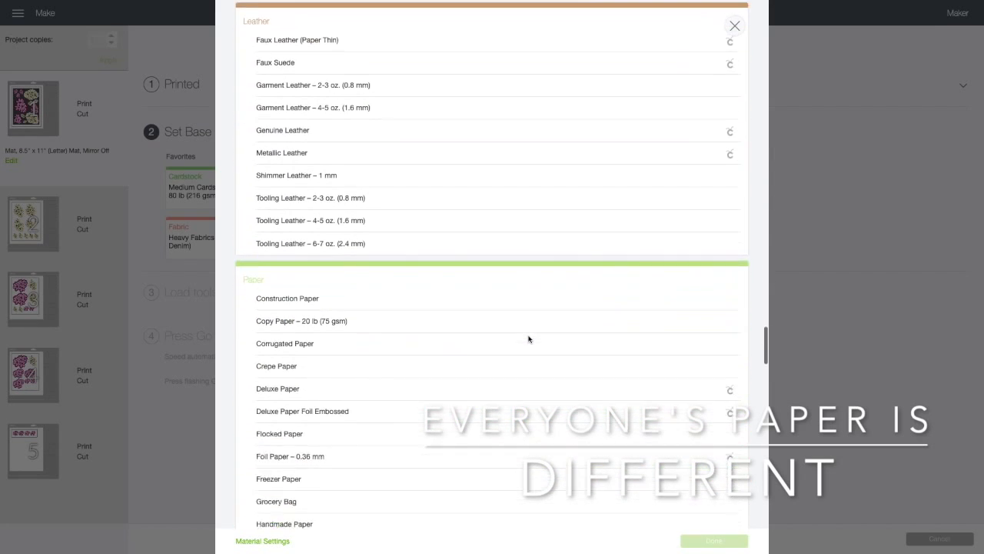
scroll(528, 338, "down", 7)
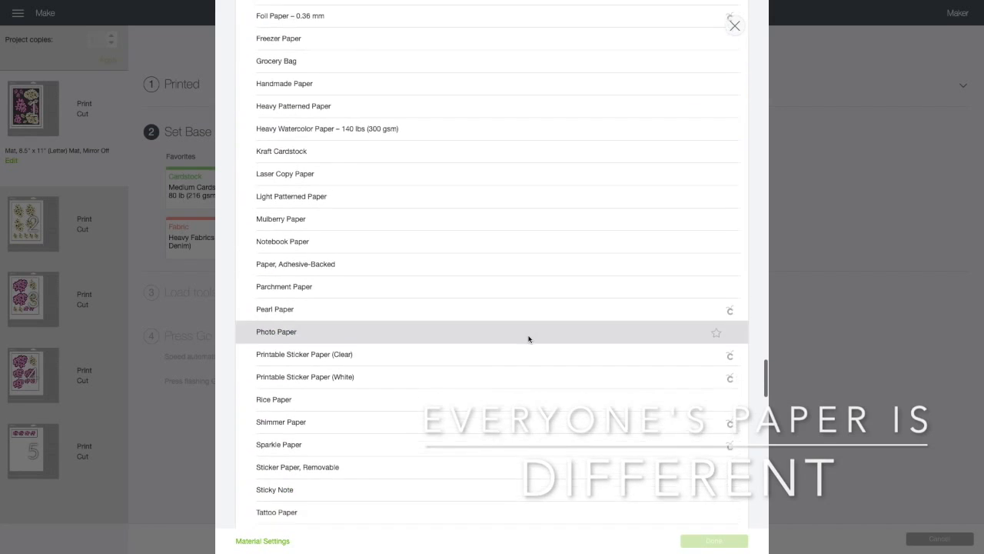
scroll(529, 339, "down", 2)
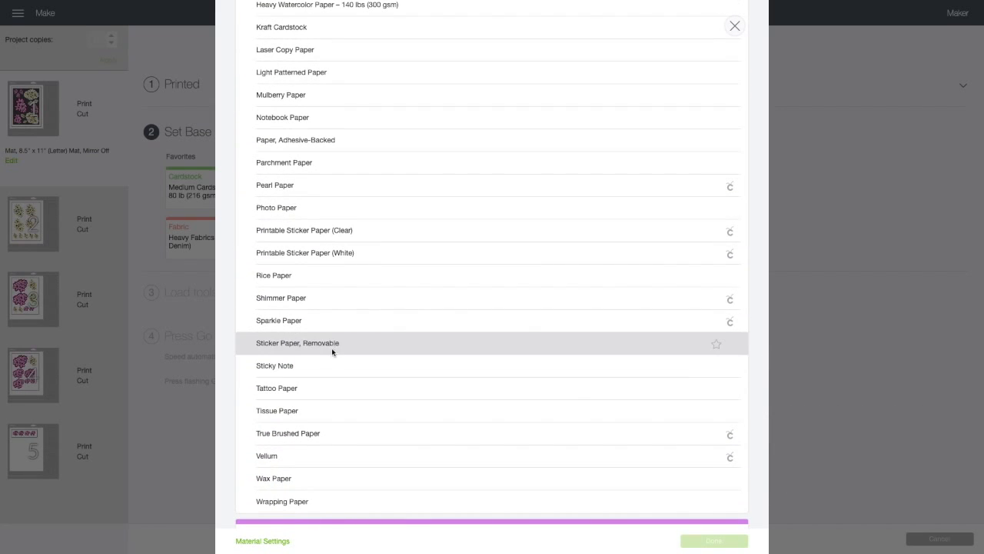
left_click(717, 345)
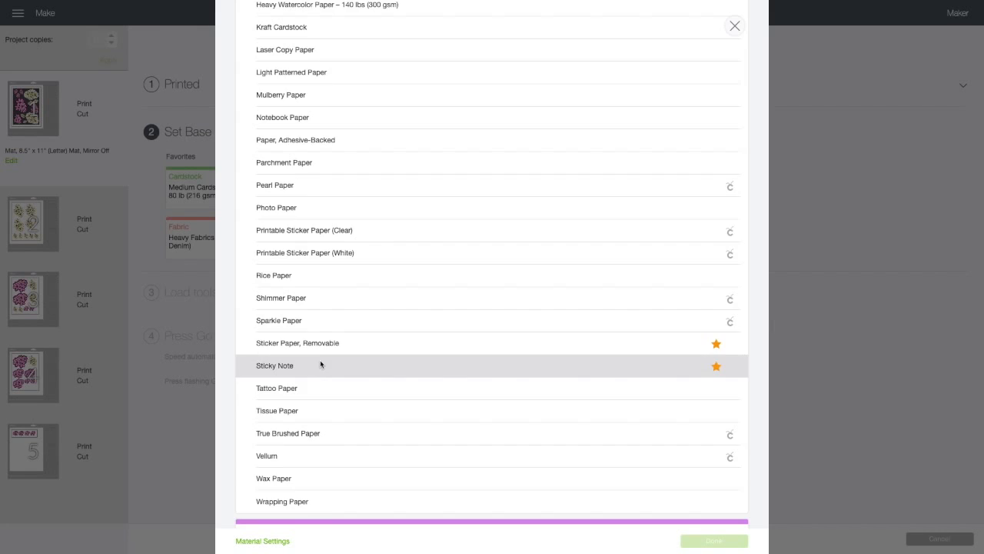
- Mark Printable Sticker Paper (Clear) and Printable Sticker Paper (White) as favorite materials
scroll(320, 361, "up", 2)
scroll(321, 364, "up", 1)
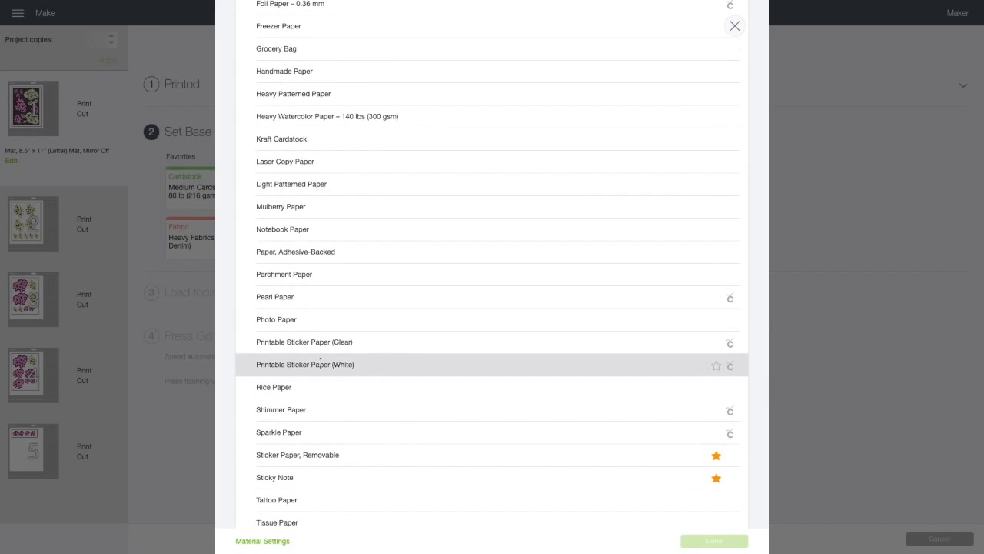
left_click(716, 343)
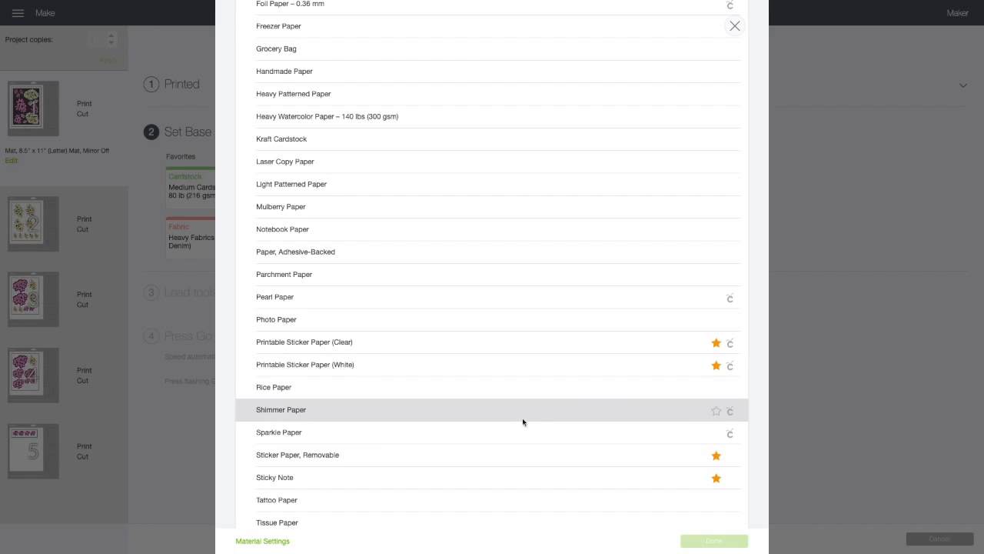
- Mark Printable Vinyl in the Vinyl category as a favorite material
scroll(508, 423, "down", 3)
scroll(509, 426, "down", 8)
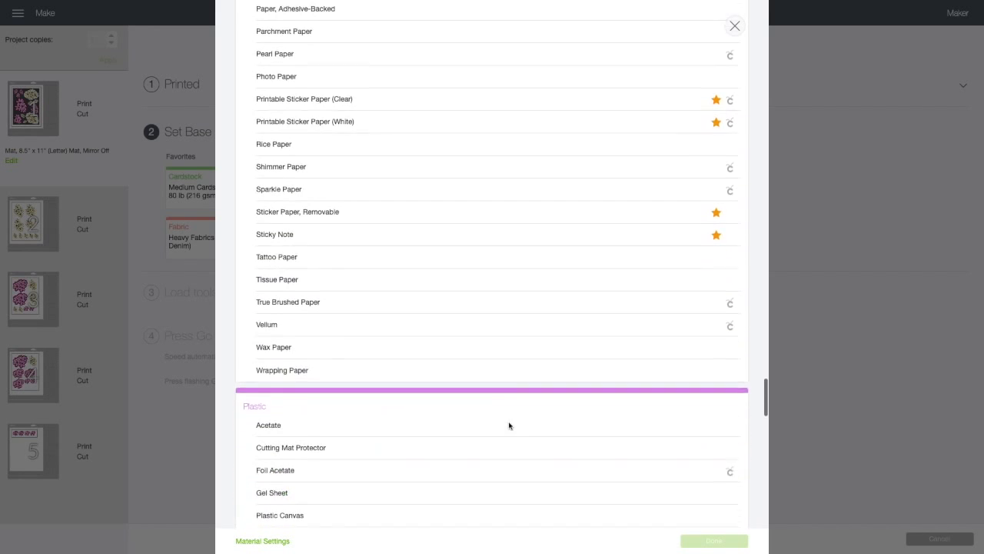
scroll(508, 425, "down", 10)
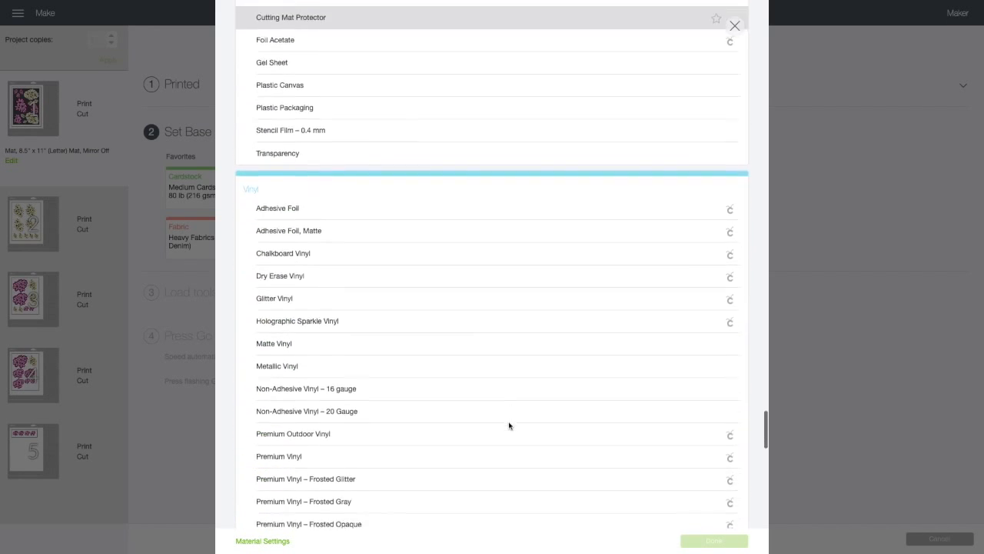
scroll(508, 425, "down", 3)
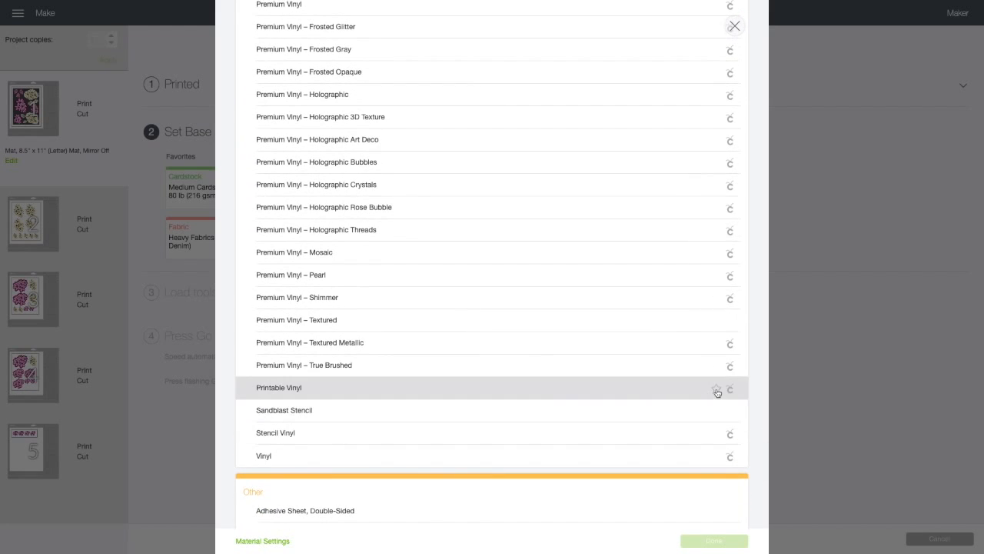
scroll(583, 438, "down", 2)
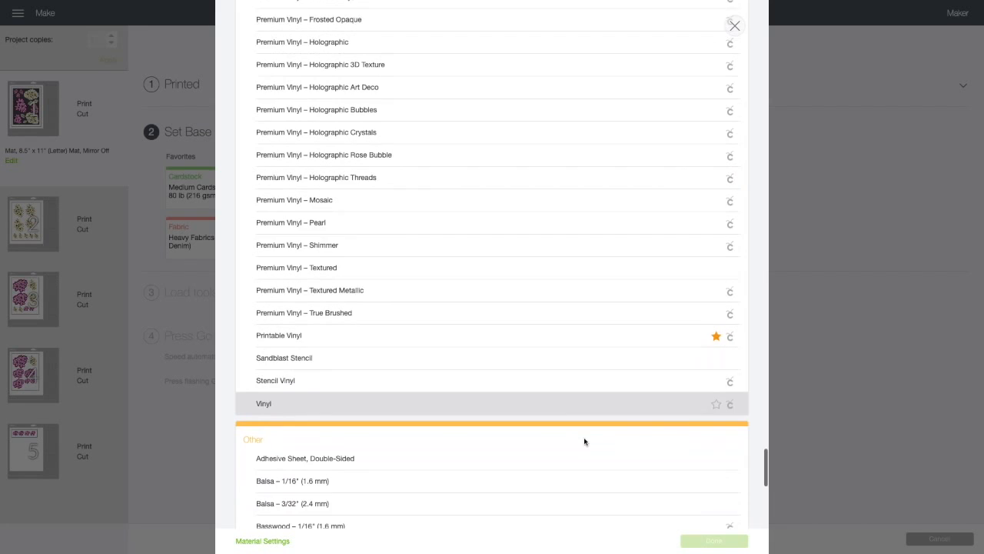
- Choose Sticky Note in the paper category as the base material and keep its cutting pressure at Default
scroll(584, 440, "down", 10)
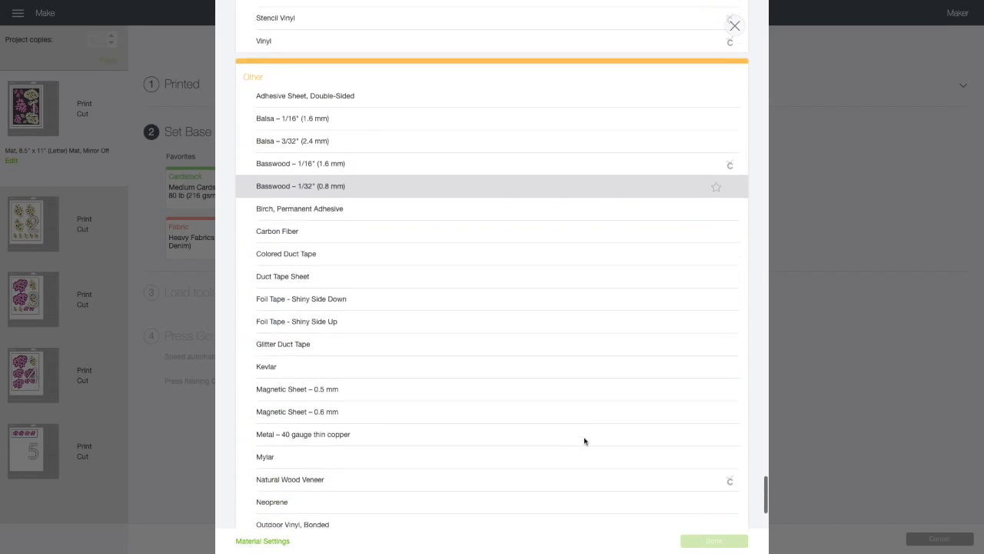
scroll(584, 440, "down", 2)
scroll(584, 441, "up", 15)
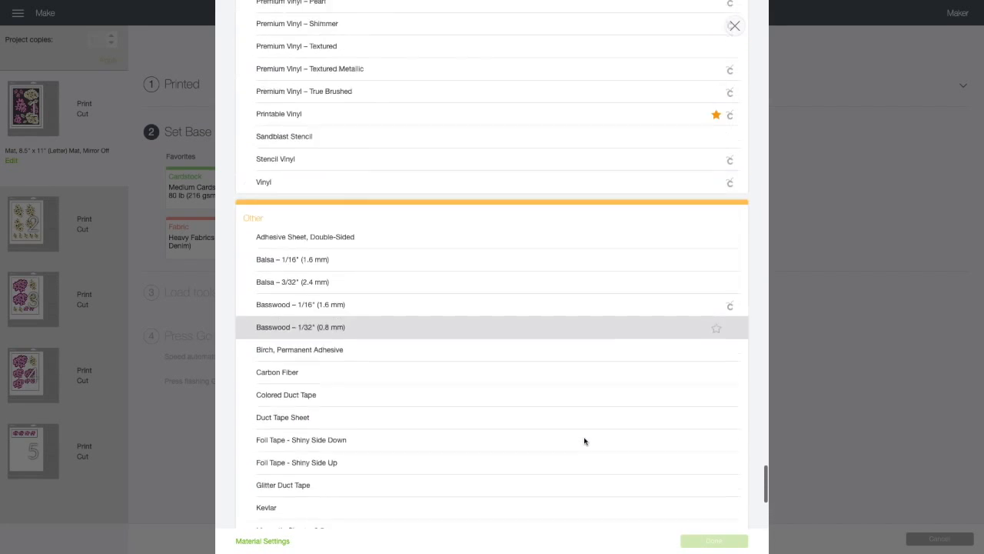
scroll(584, 440, "down", 15)
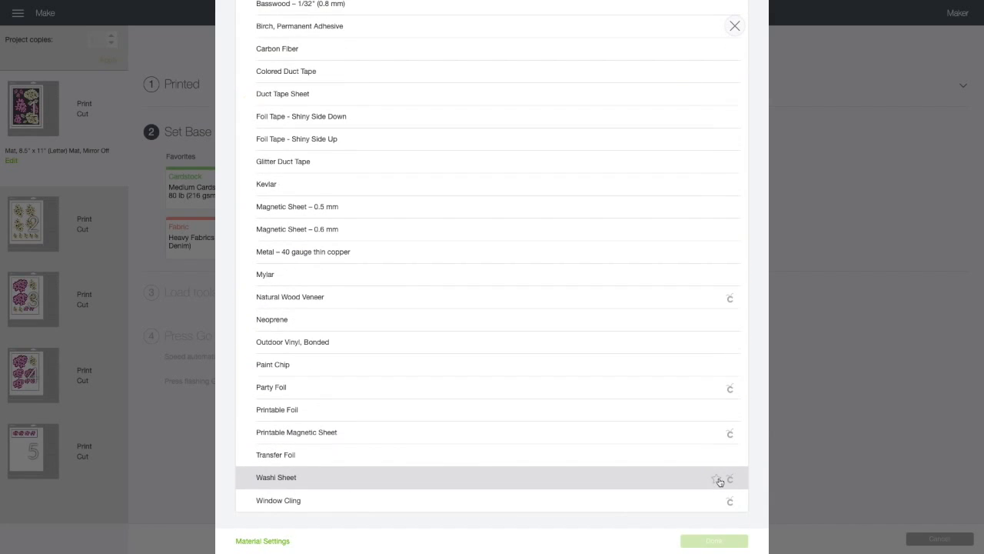
scroll(658, 482, "up", 20)
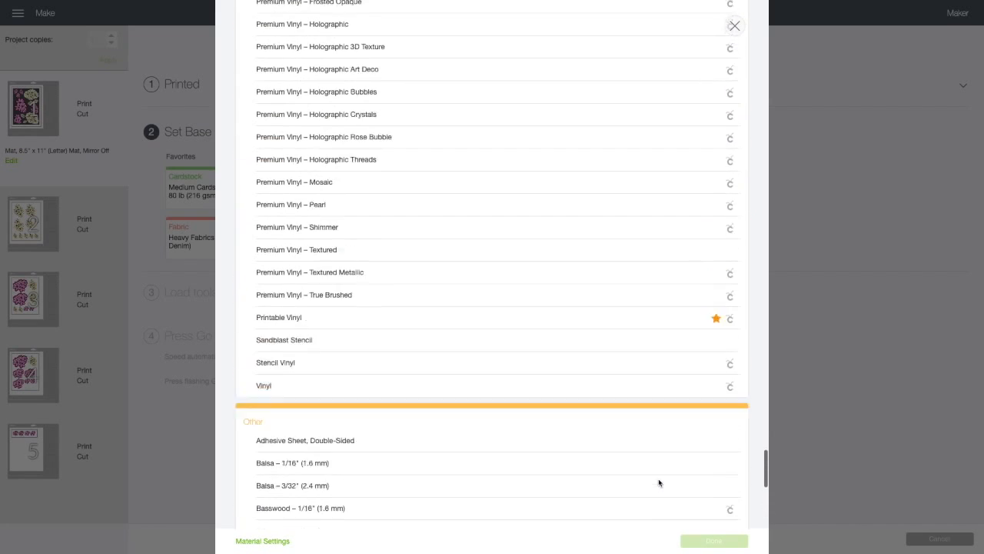
scroll(658, 482, "up", 6)
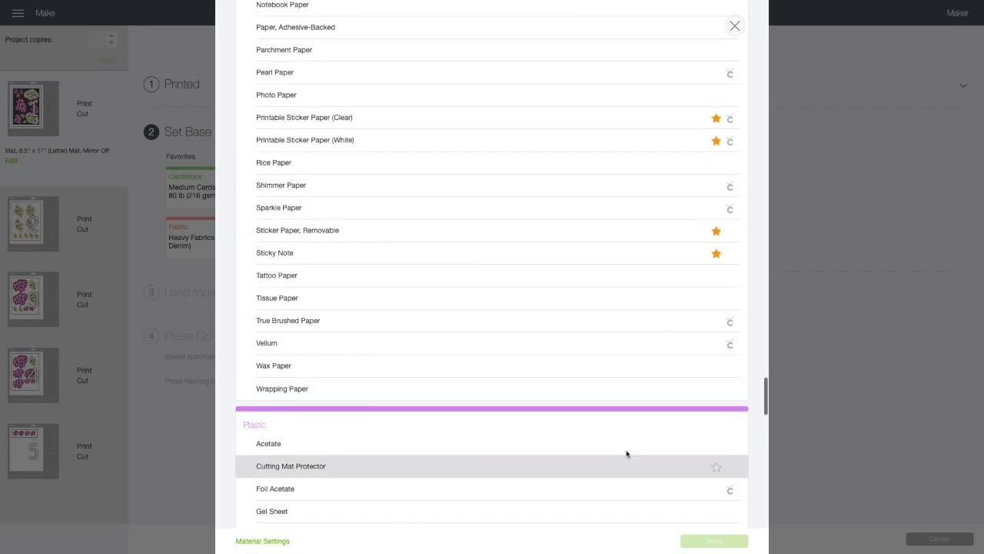
left_click(283, 253)
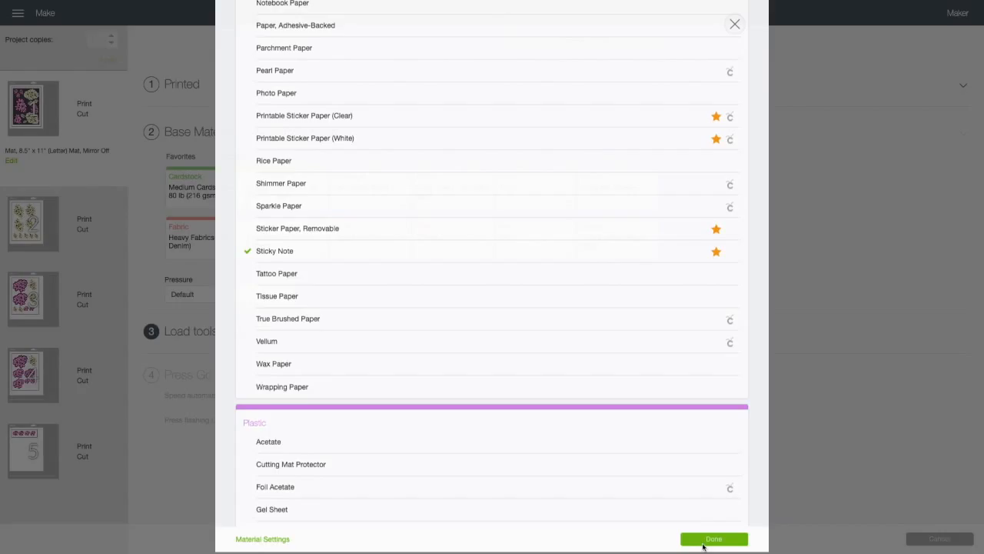
left_click(703, 543)
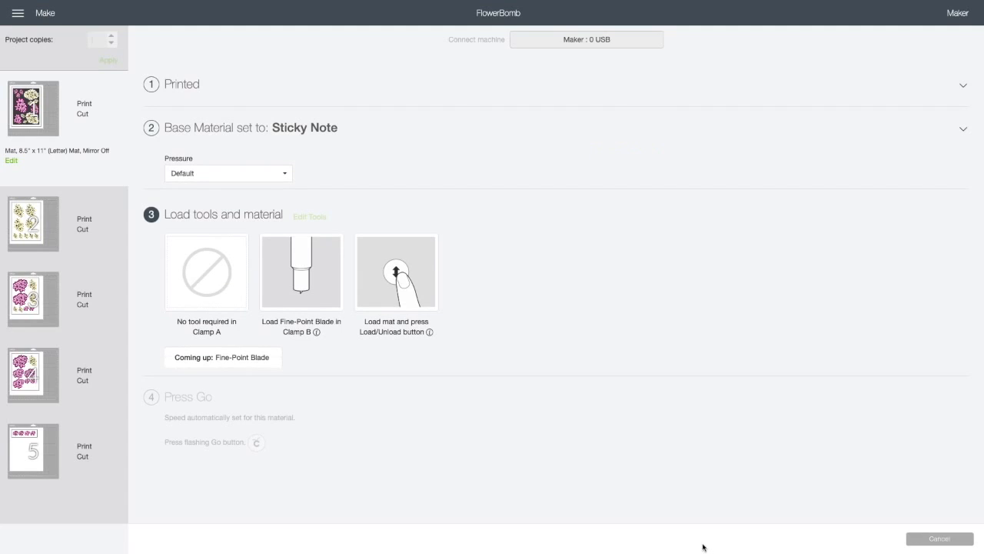
left_click(286, 177)
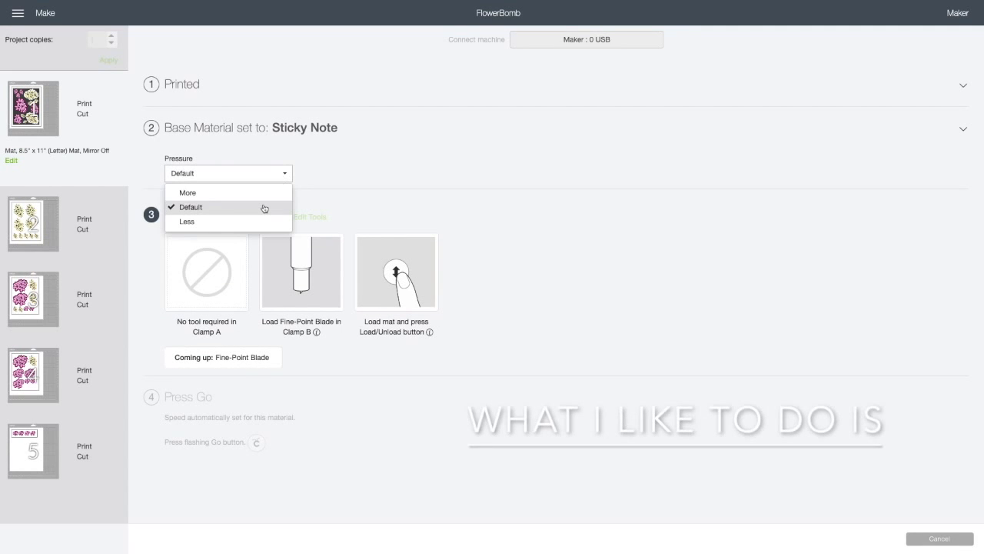
left_click(264, 207)
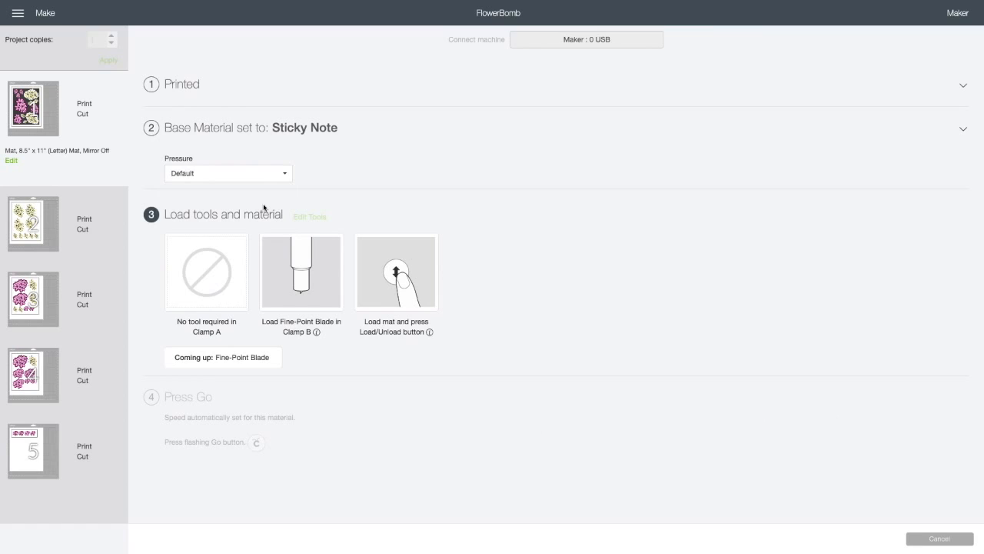